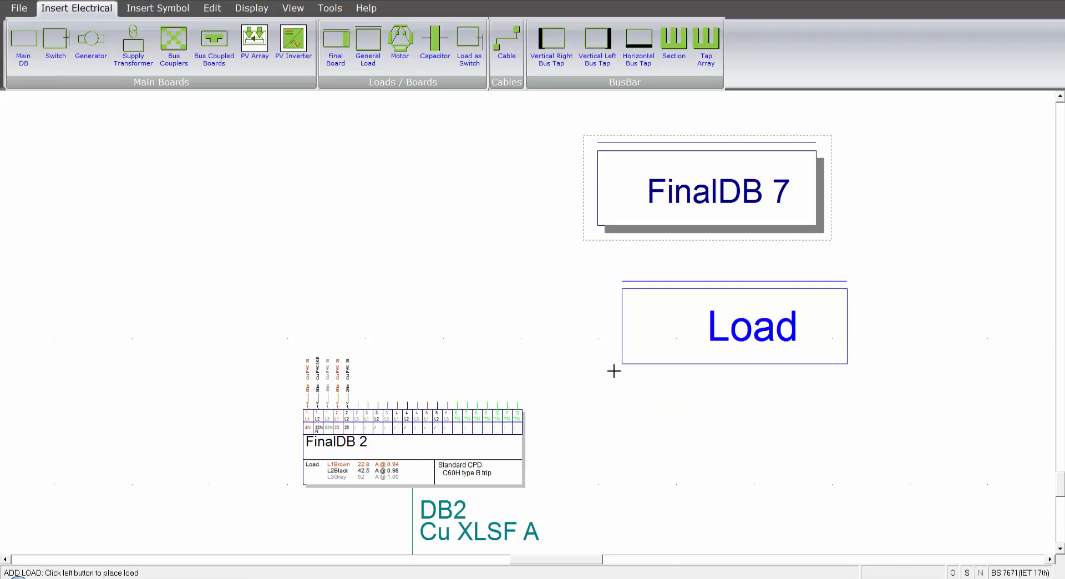
Change the phase setup of way 12 on the FinalDB 2 board to Three Phase and return to the main diagram.
click(613, 371)
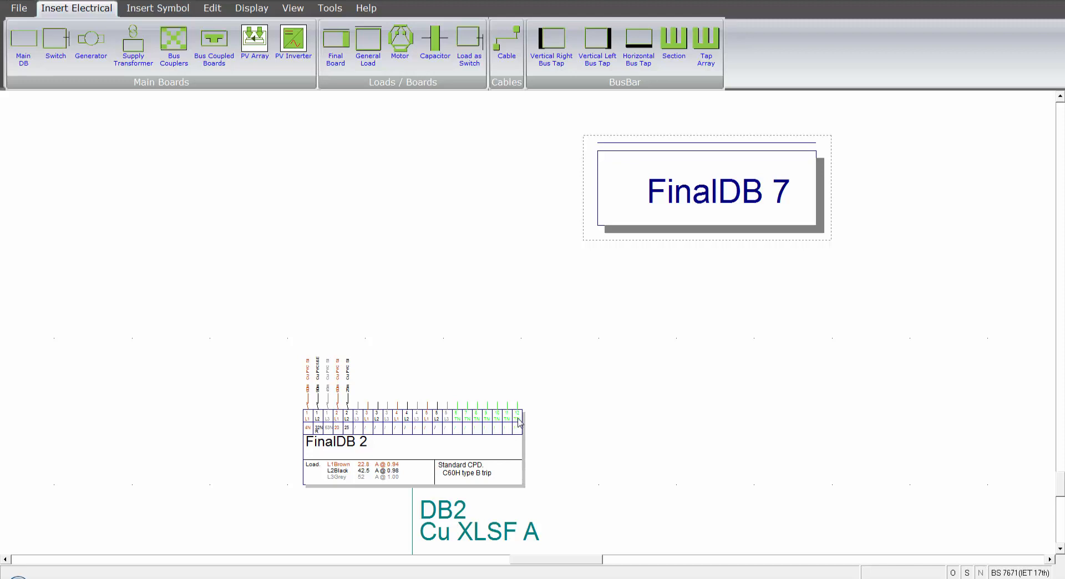
double_click(441, 456)
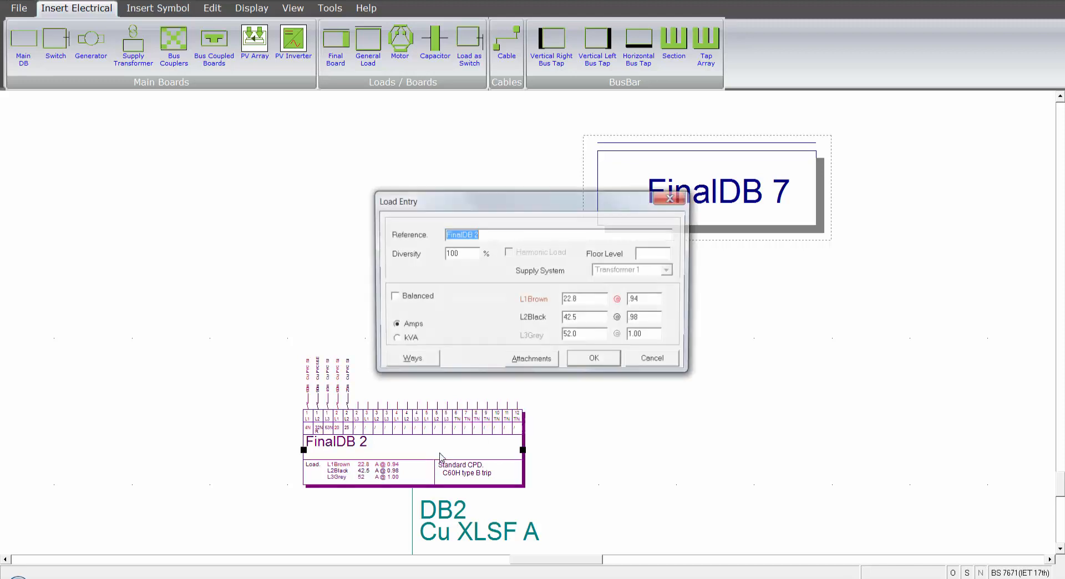
click(410, 360)
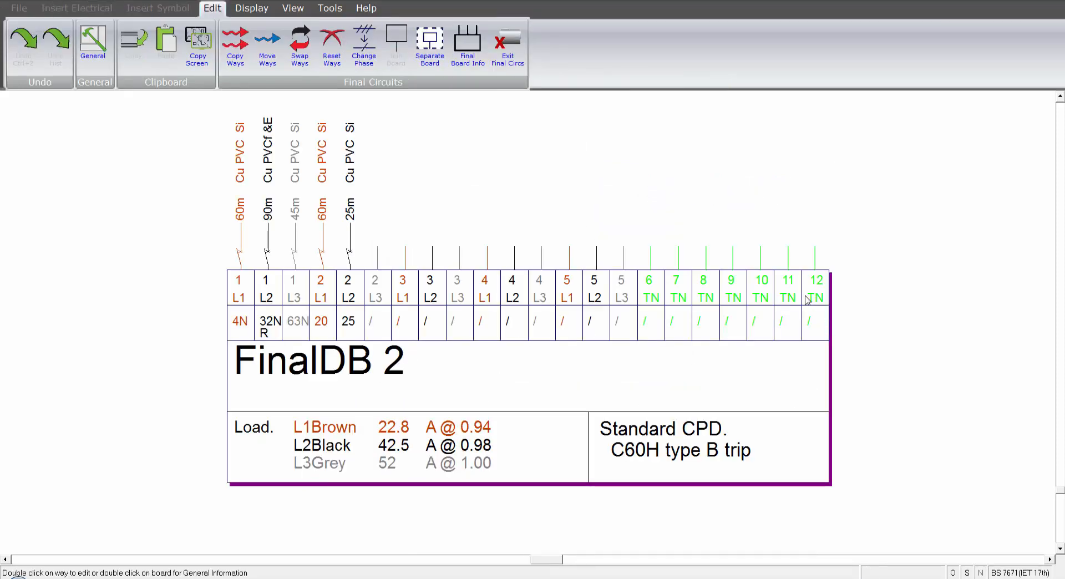
click(364, 45)
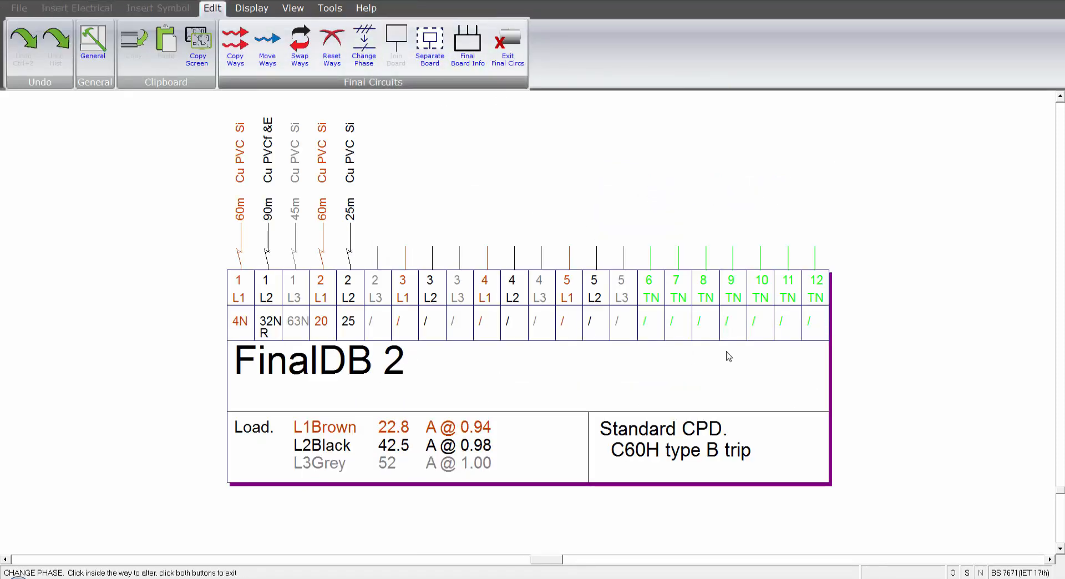
click(816, 302)
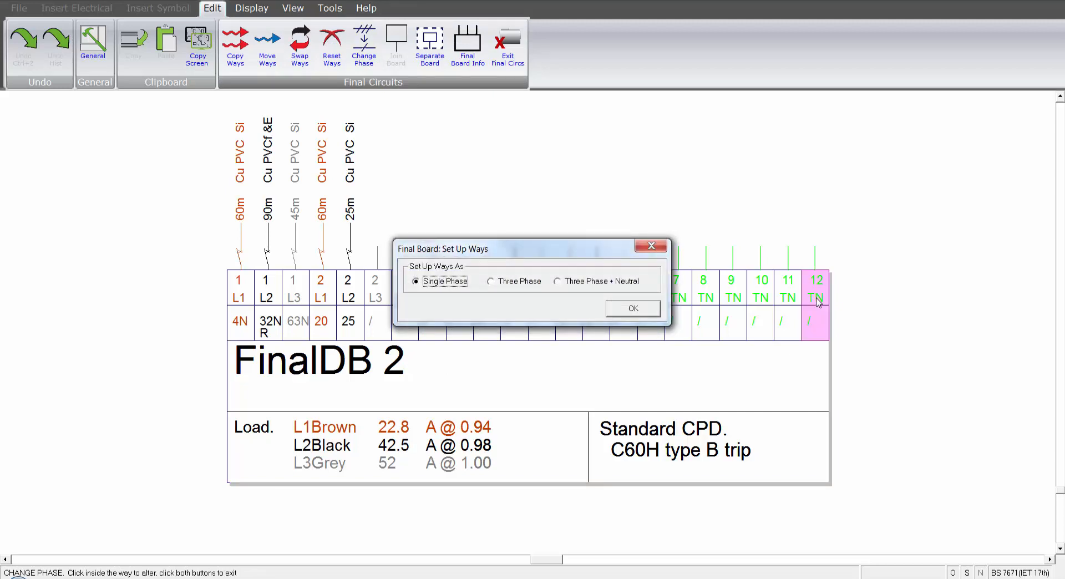
click(516, 281)
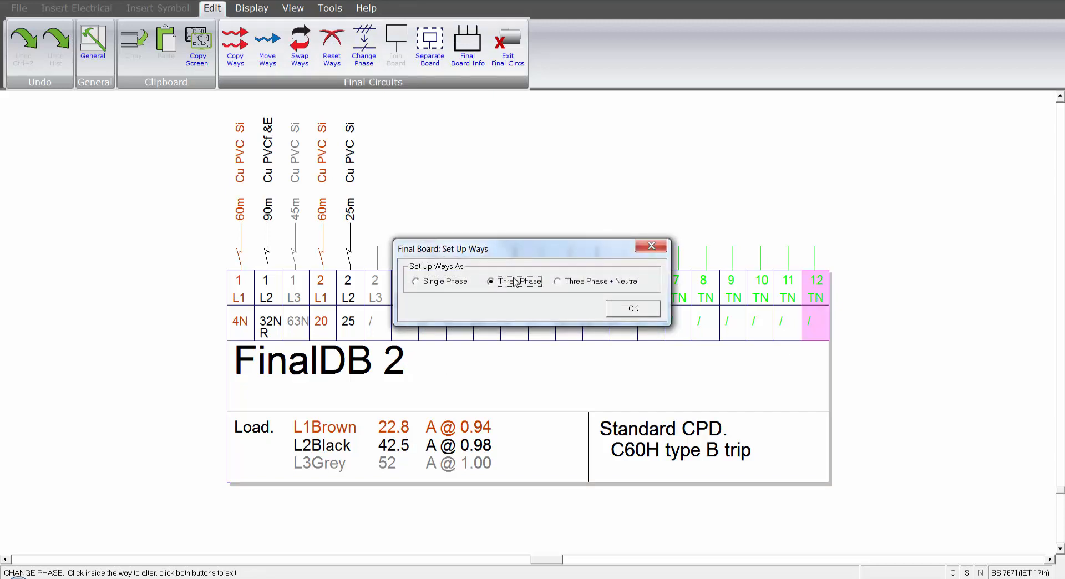
click(619, 312)
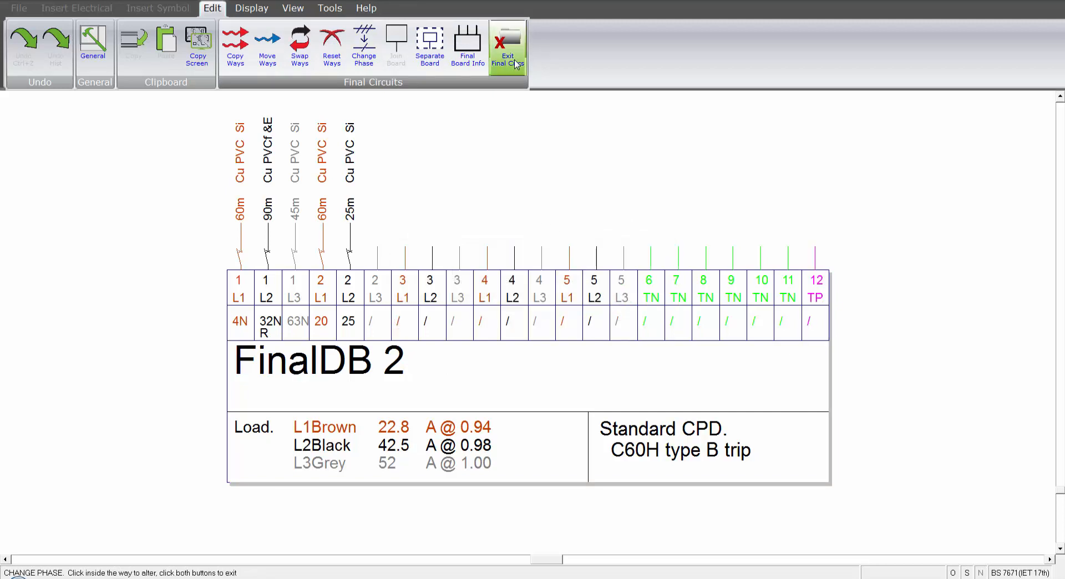
click(516, 64)
click(609, 361)
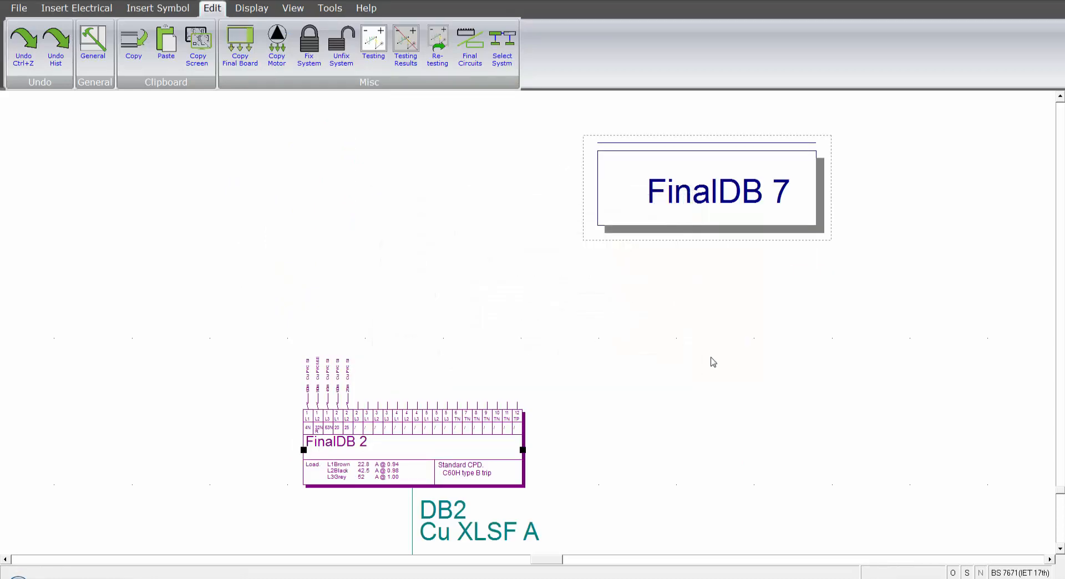
click(675, 381)
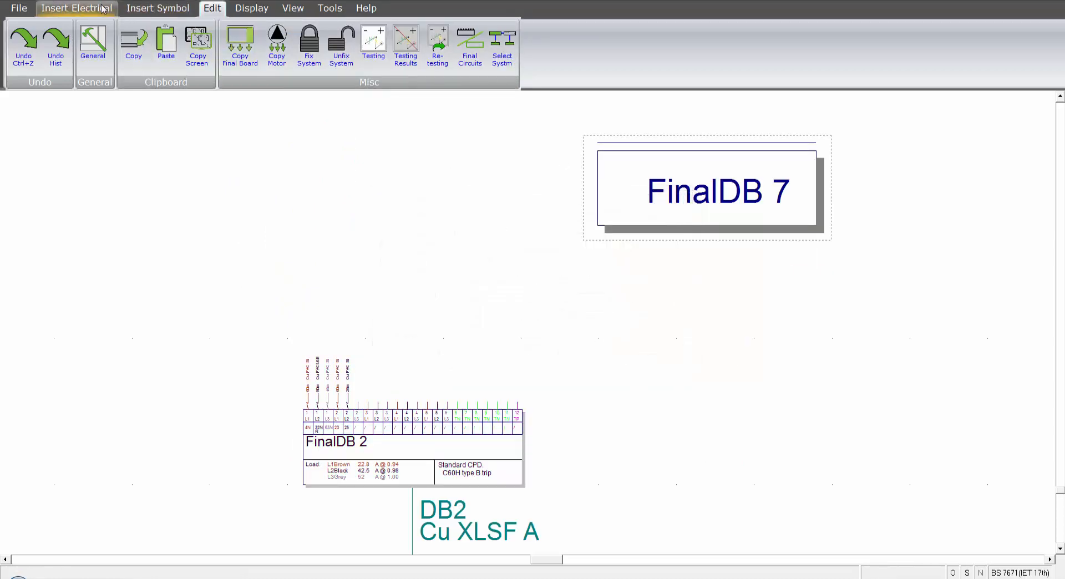
Route a cable from way 12 of FinalDB 2 to the FinalDB 7 board.
click(102, 8)
click(507, 45)
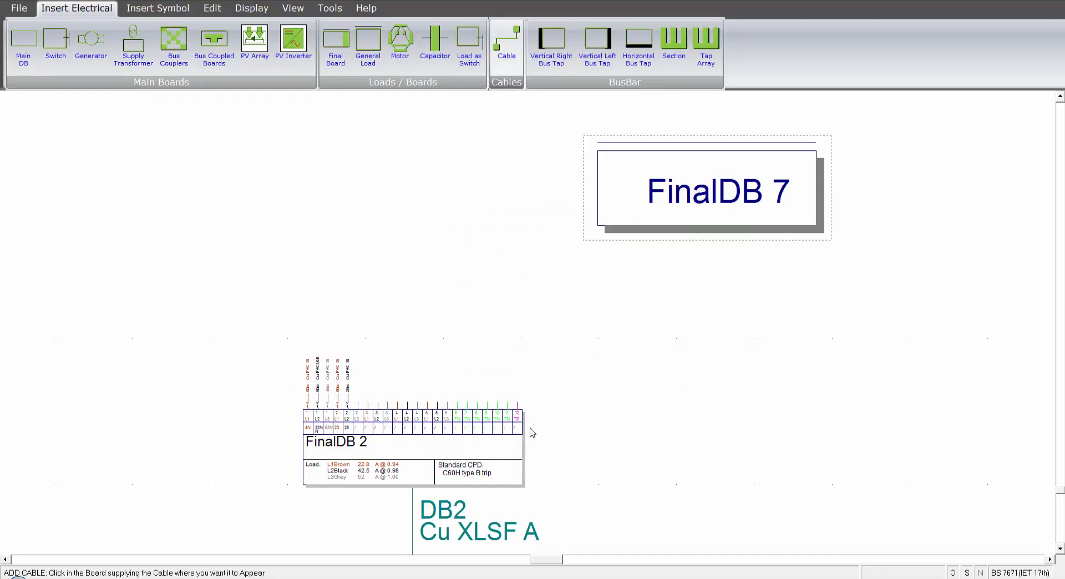
click(519, 417)
click(565, 338)
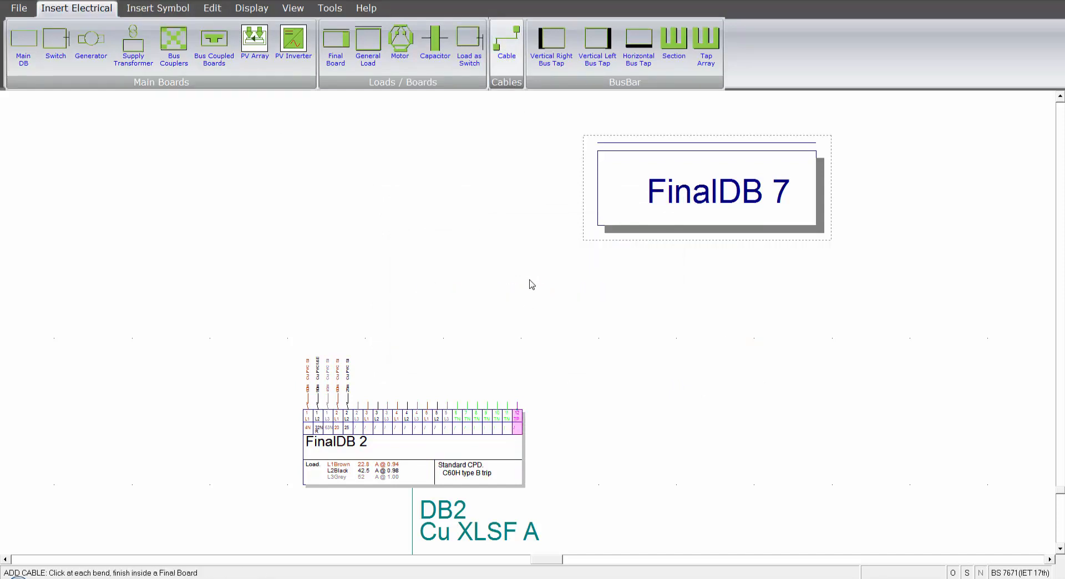
click(714, 275)
click(716, 224)
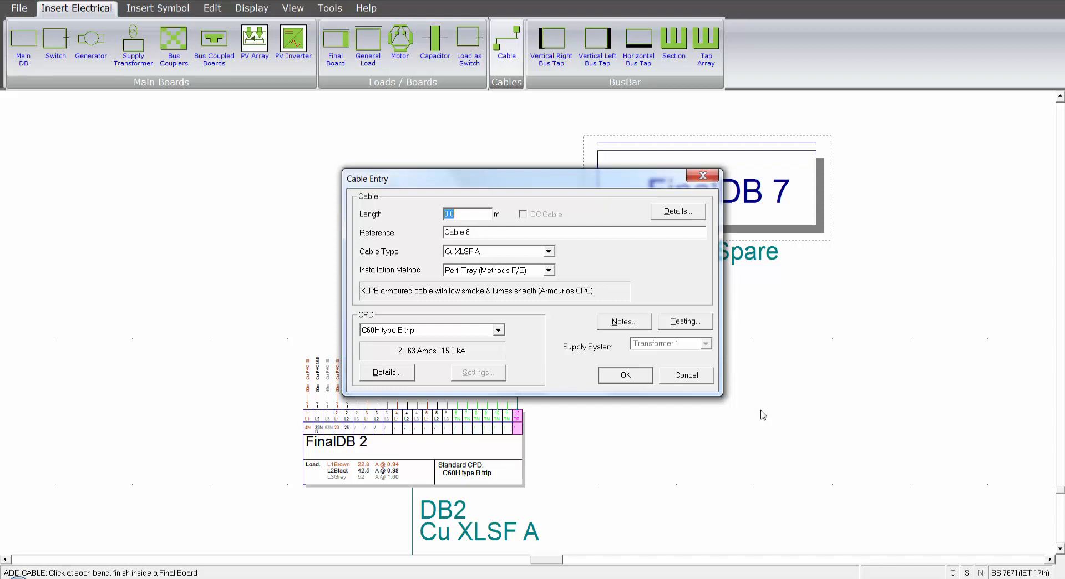
Give the new cable a length of 25 m and the reference db7, and calculate the whole network.
text(25)
key(Tab)
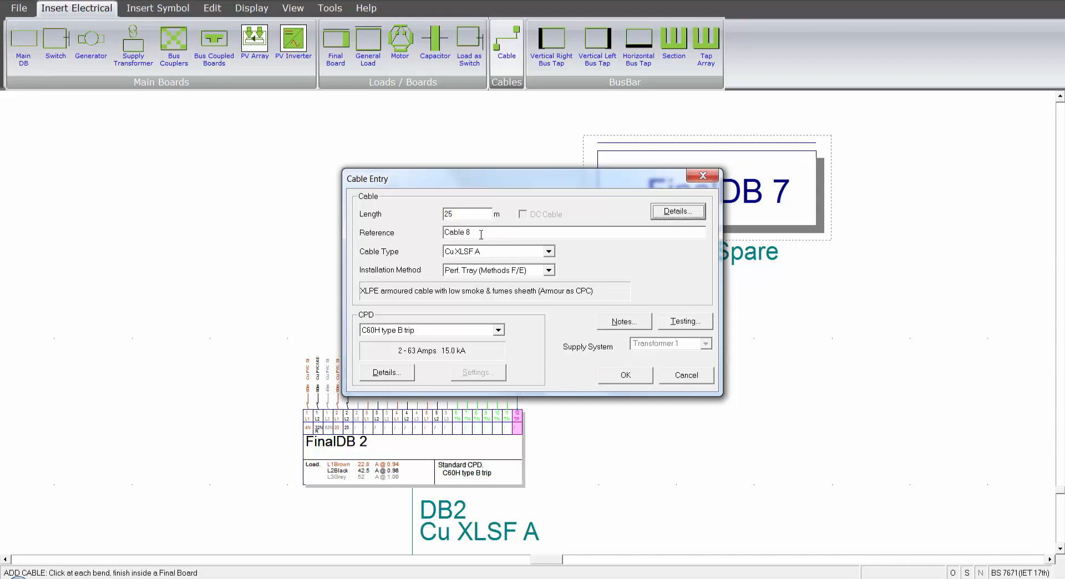
key(Tab)
text(d)
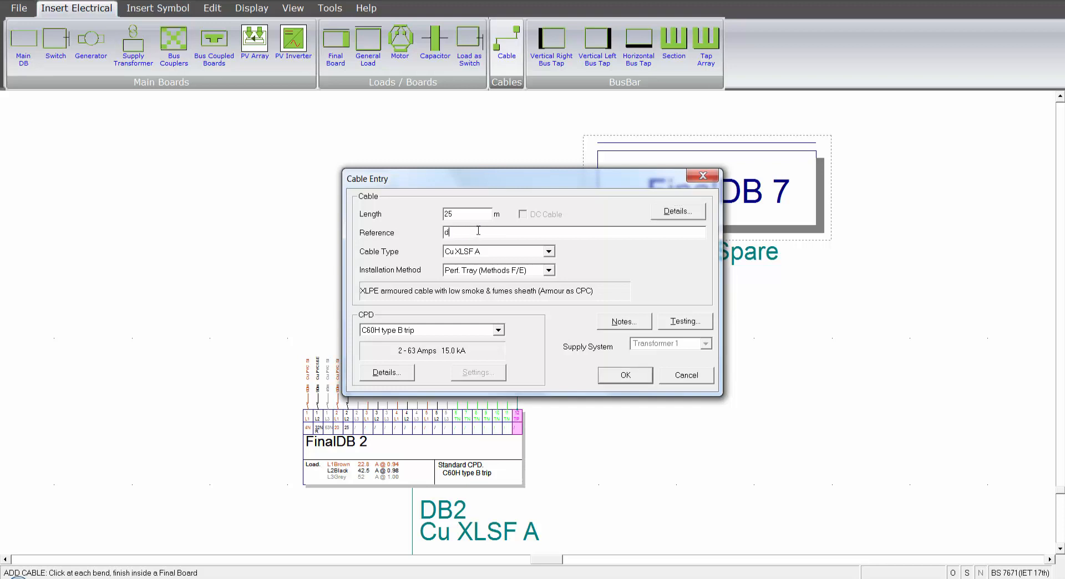
click(620, 375)
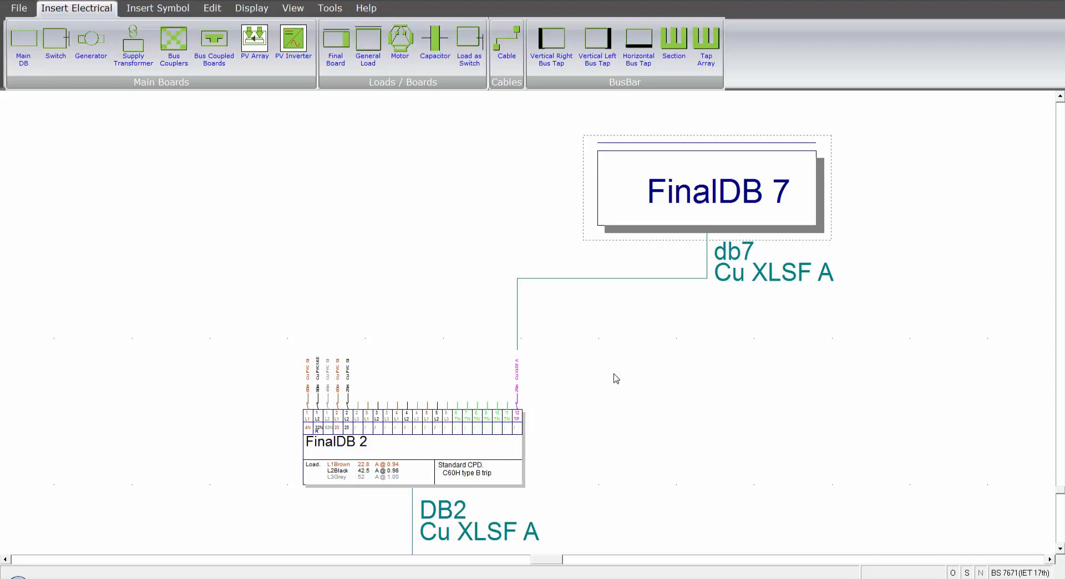
click(243, 10)
click(163, 52)
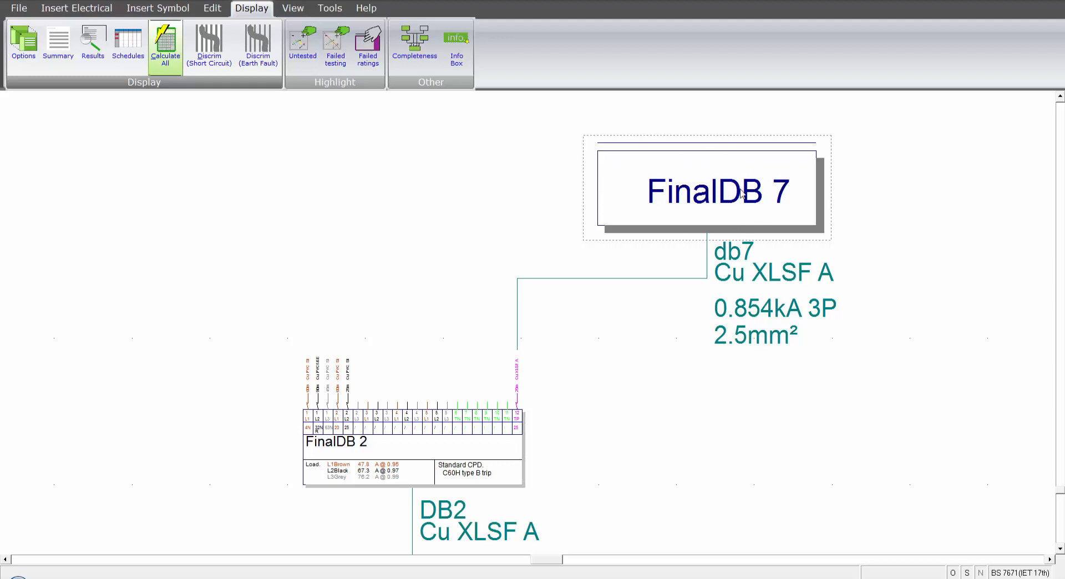
Try recalculating the network with FinalDB 7's load set to 100 A.
double_click(700, 192)
double_click(580, 299)
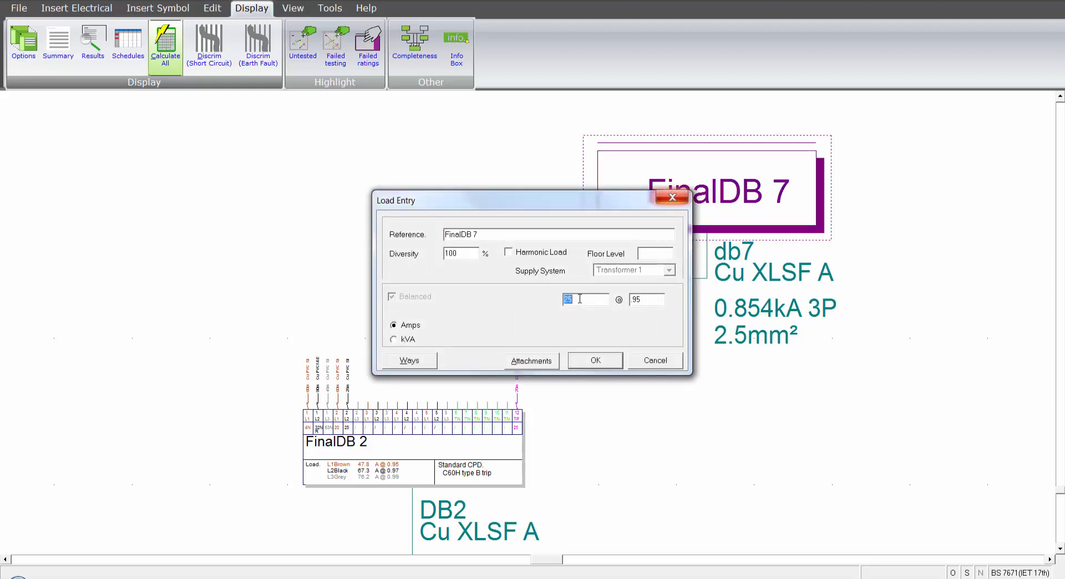
text(100)
click(592, 369)
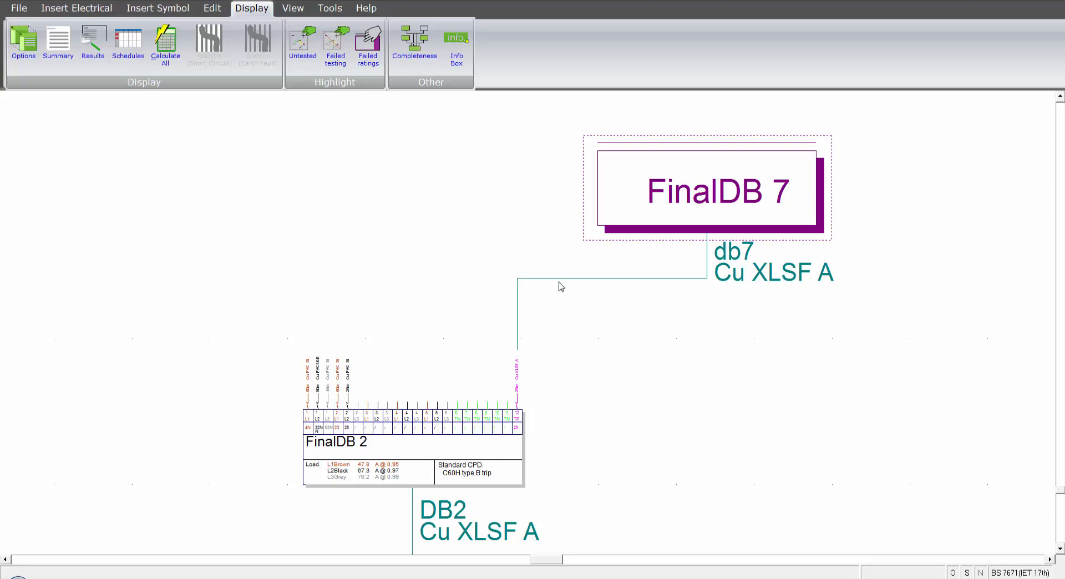
click(165, 44)
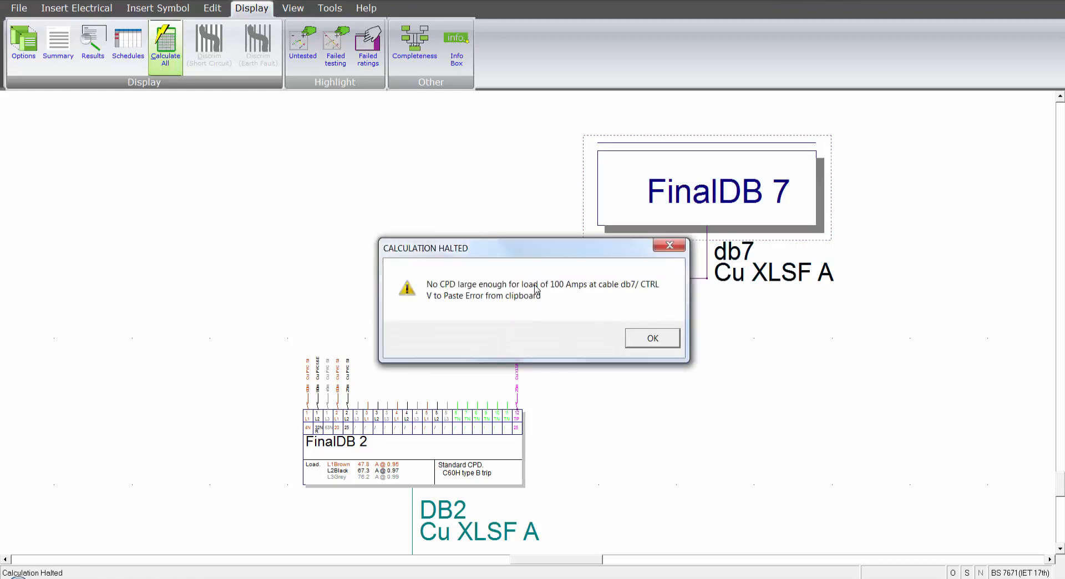
click(627, 335)
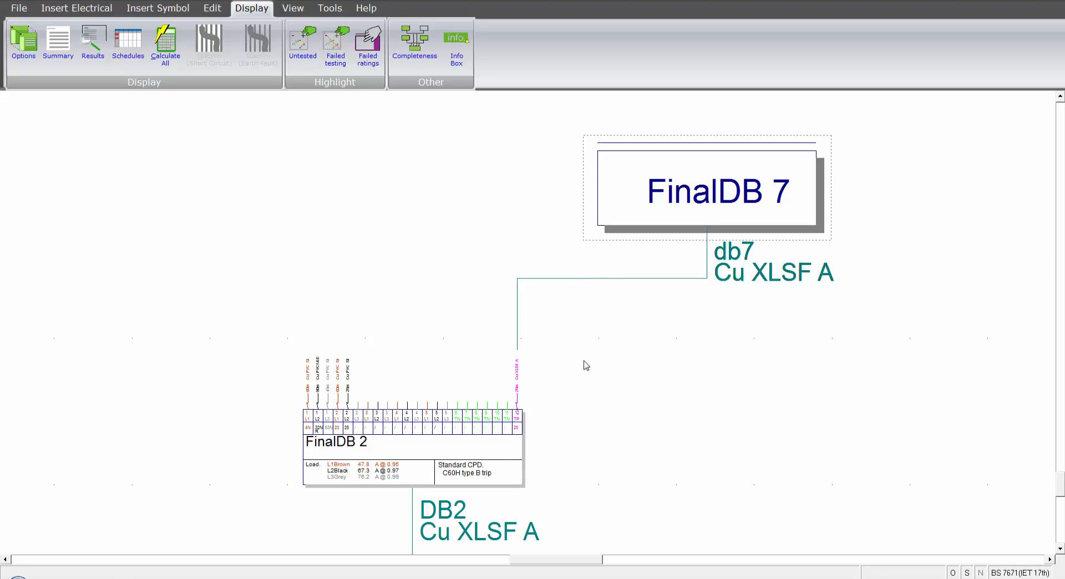
click(166, 44)
click(655, 340)
Set the protective device of cable db7 to BS88 Fuse 2A to 400A.
click(724, 188)
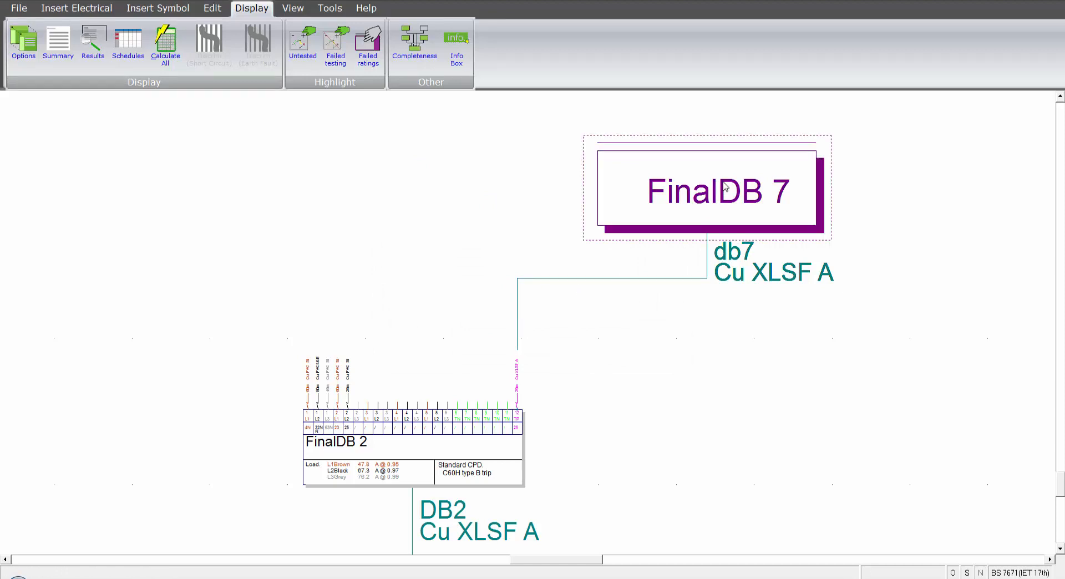
double_click(652, 279)
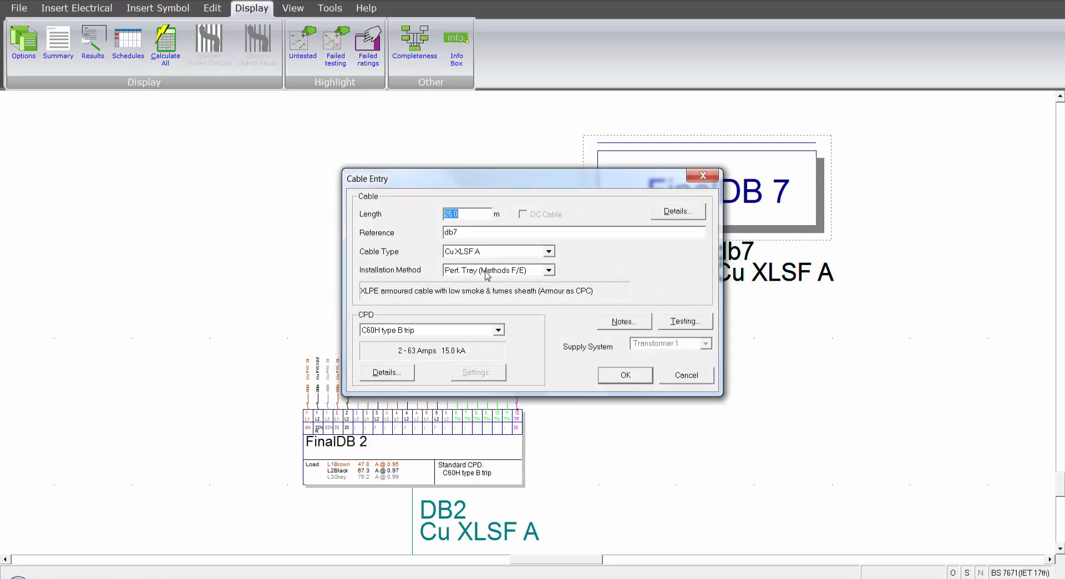
click(498, 331)
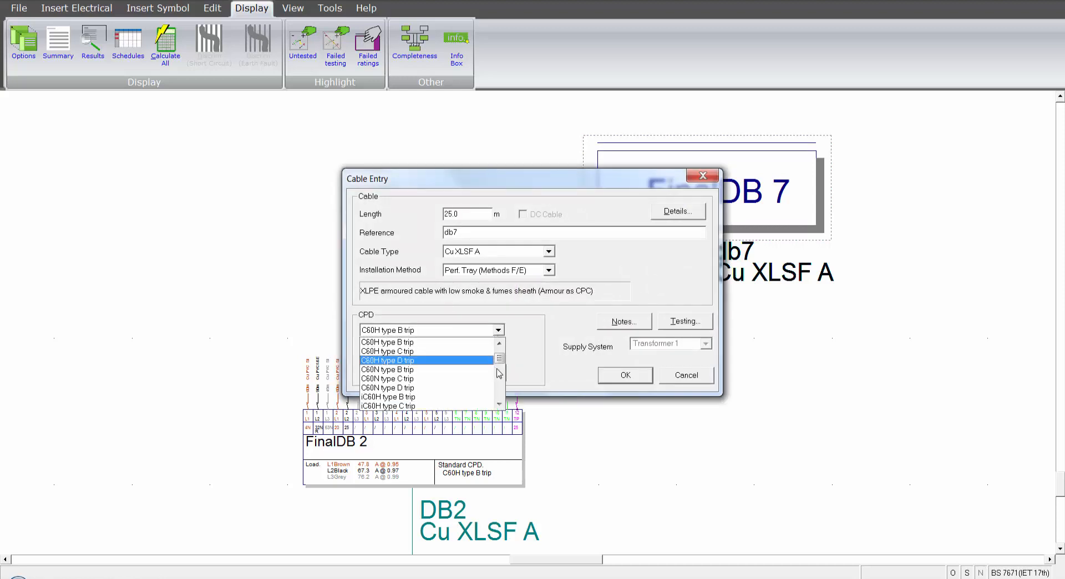
scroll(499, 363, up, 3)
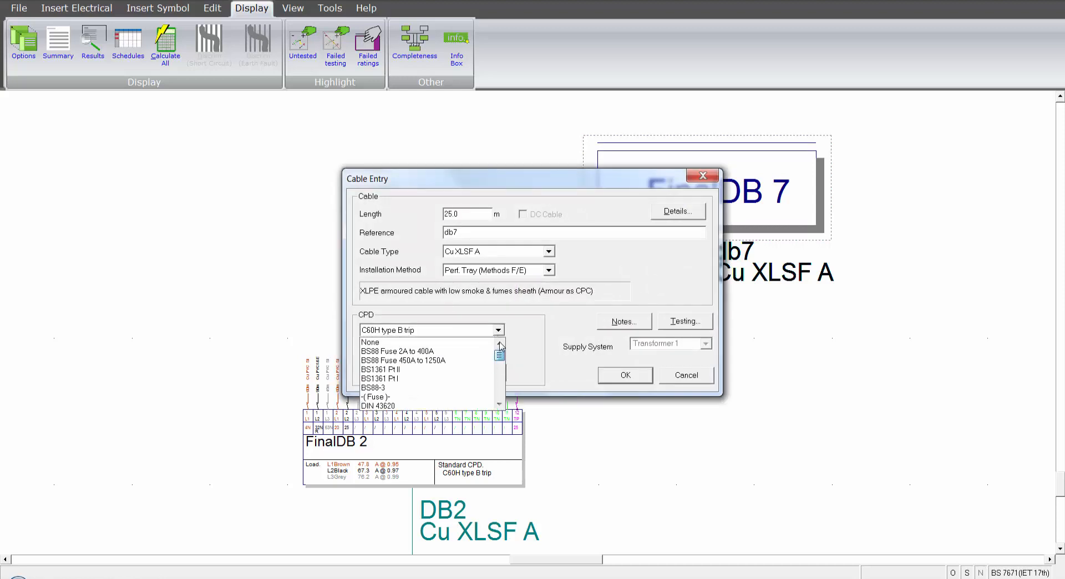
click(435, 351)
click(625, 375)
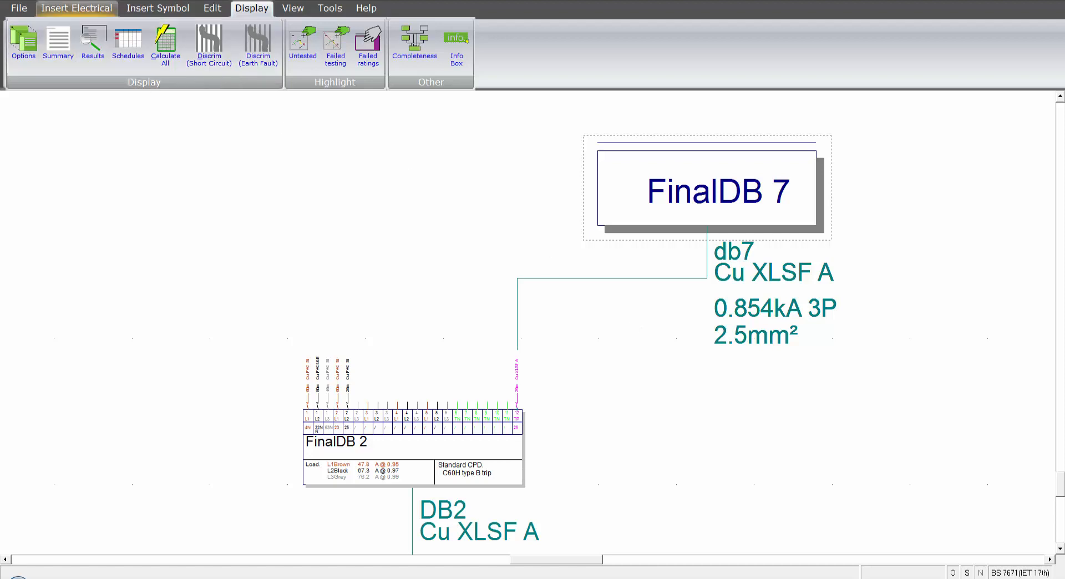
Place another final board above and to the left of FinalDB 2 and make its load unbalanced.
click(53, 10)
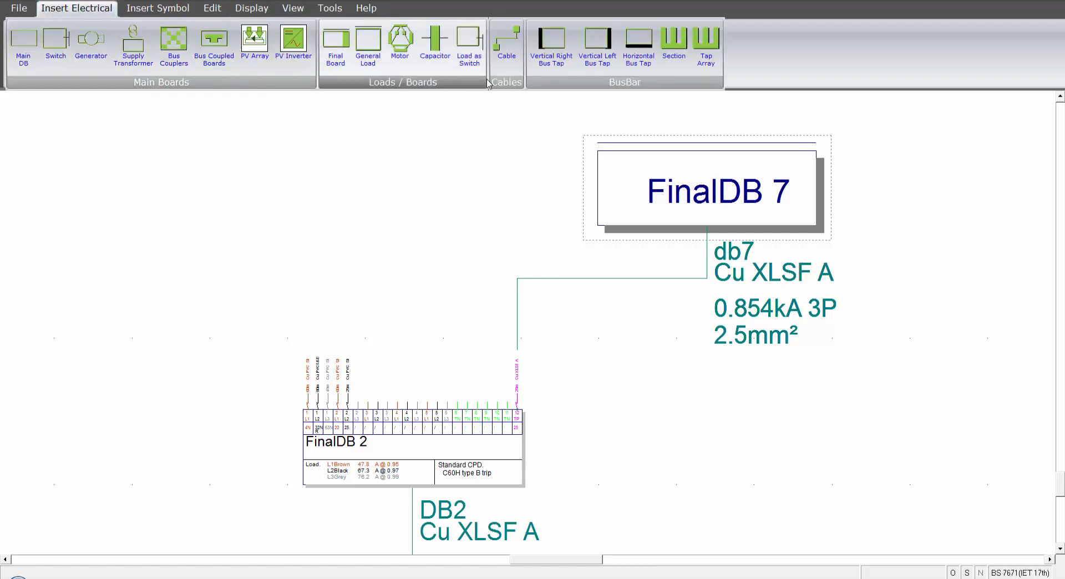
click(334, 47)
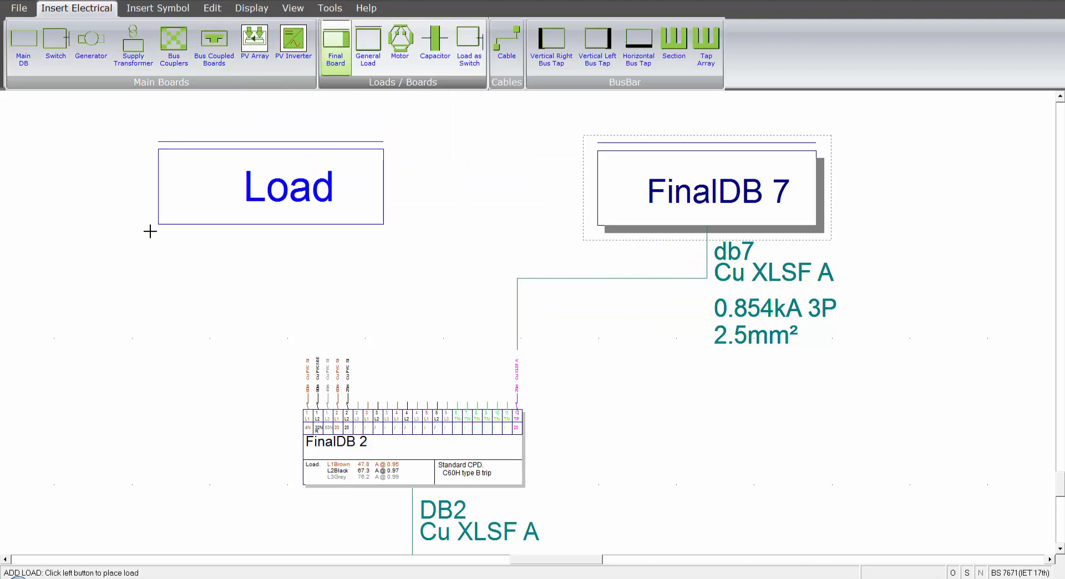
click(37, 228)
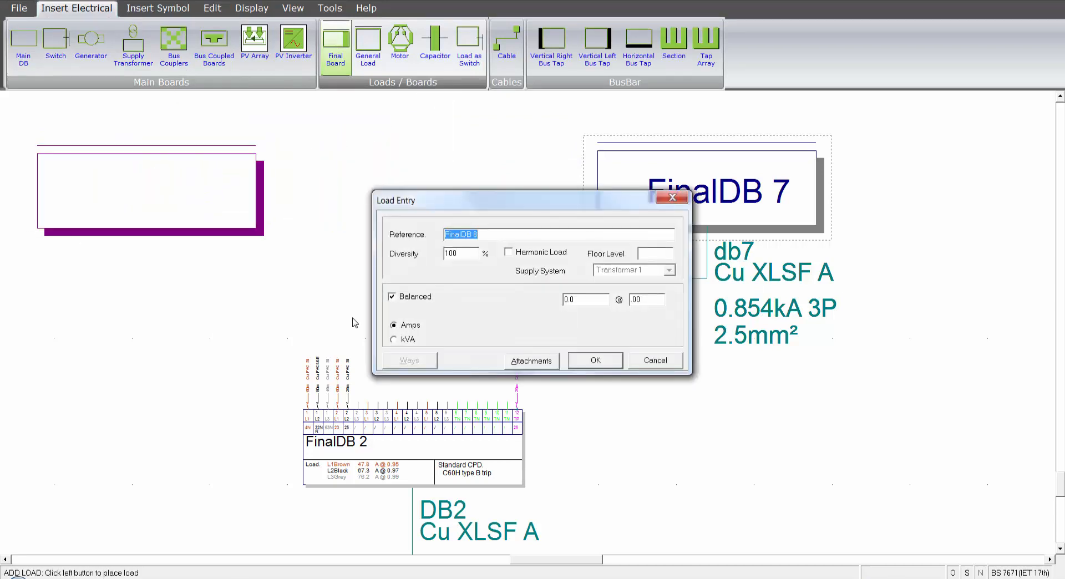
click(391, 298)
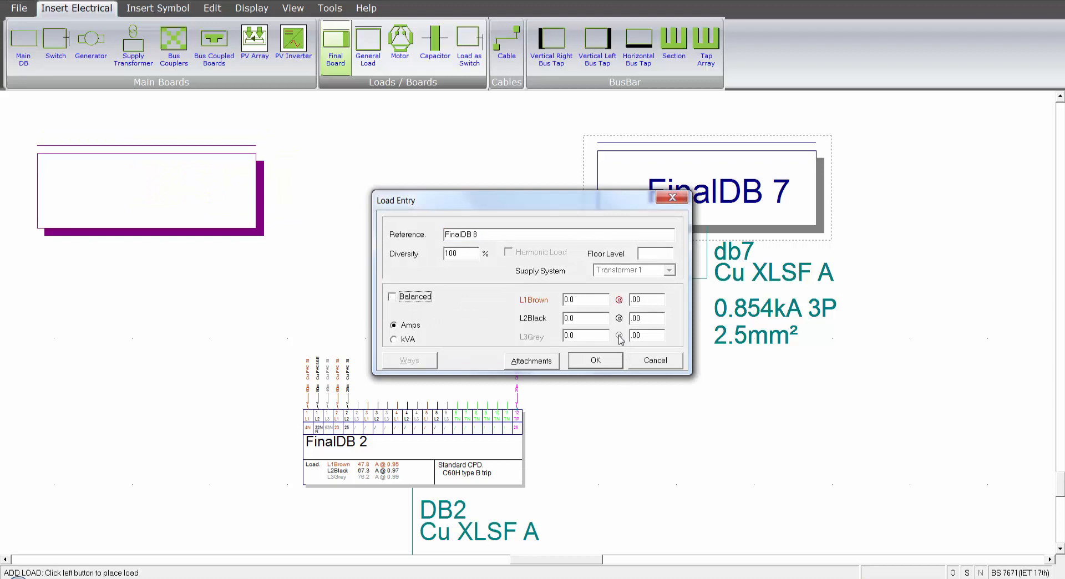
Enter separate phase loads in amps for the new final board, including 24.7 A, and accept the load entry.
click(583, 298)
key(Tab)
text(24.7)
click(577, 339)
text(2)
click(590, 366)
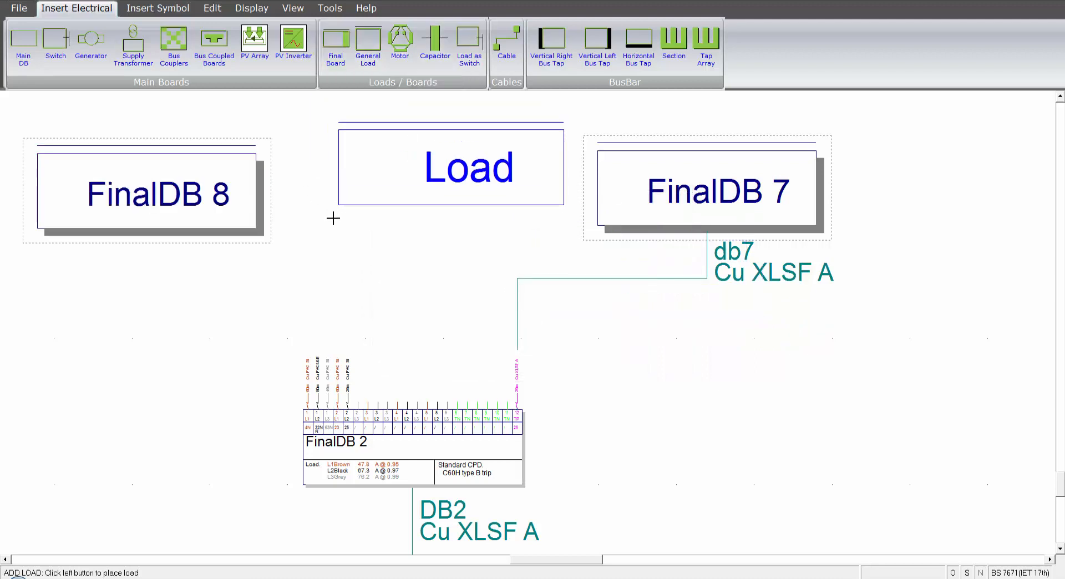
Route a cable from way 6 (TP+N) of FinalDB 2 to the FinalDB 8 board.
click(507, 42)
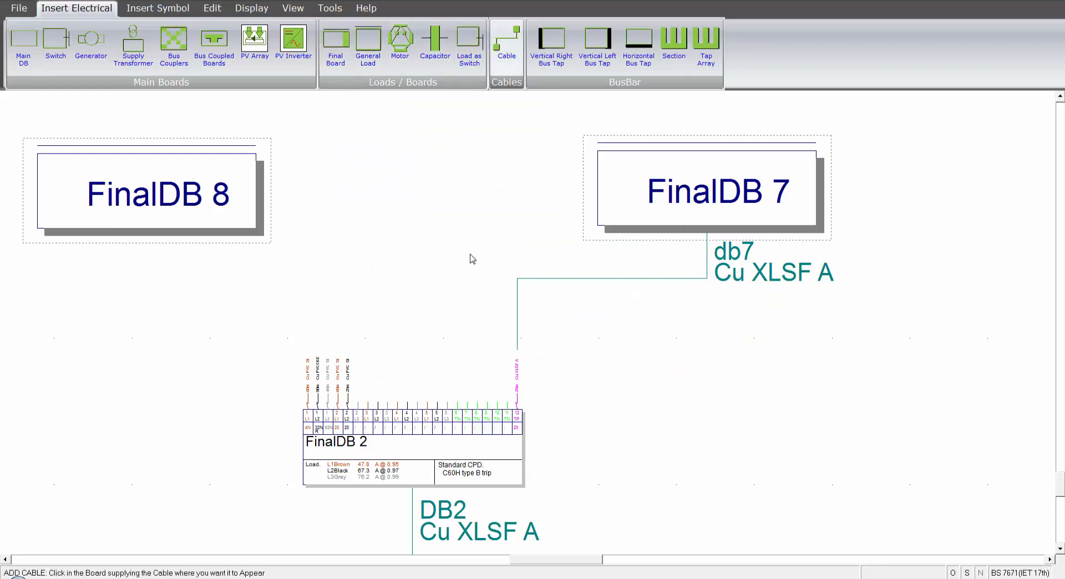
click(458, 423)
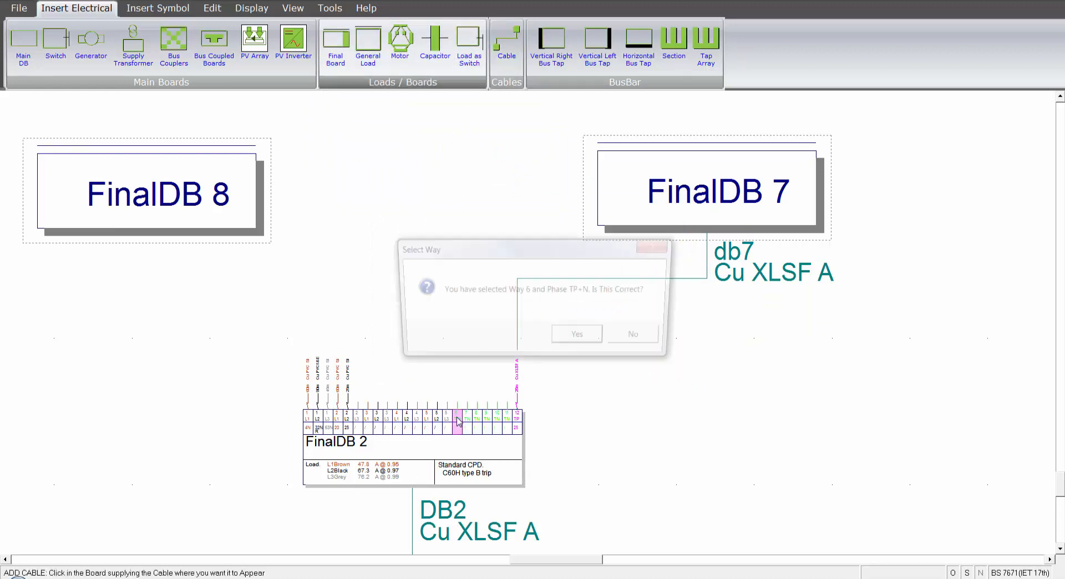
click(579, 336)
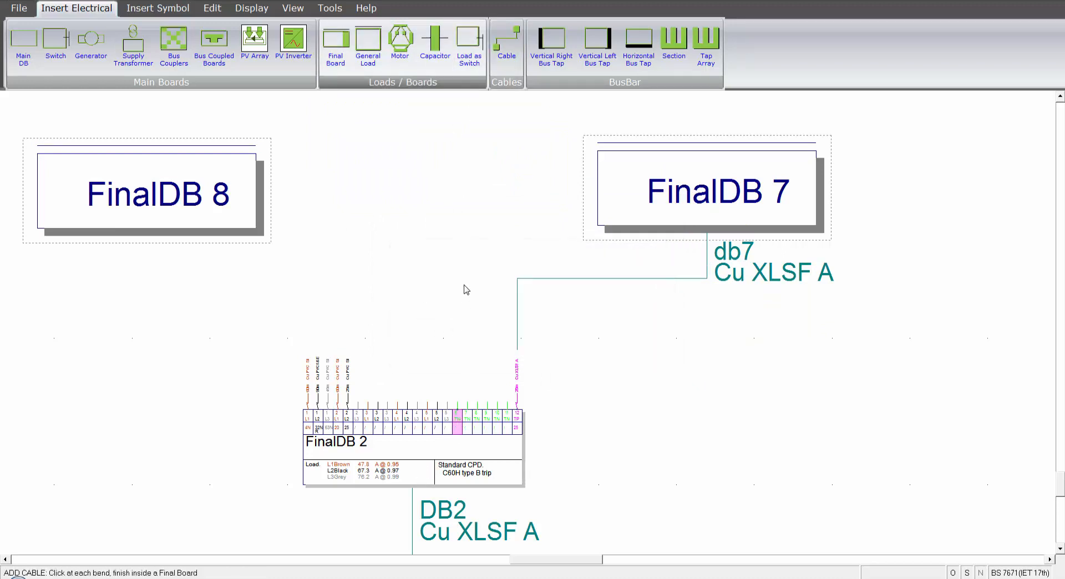
click(458, 281)
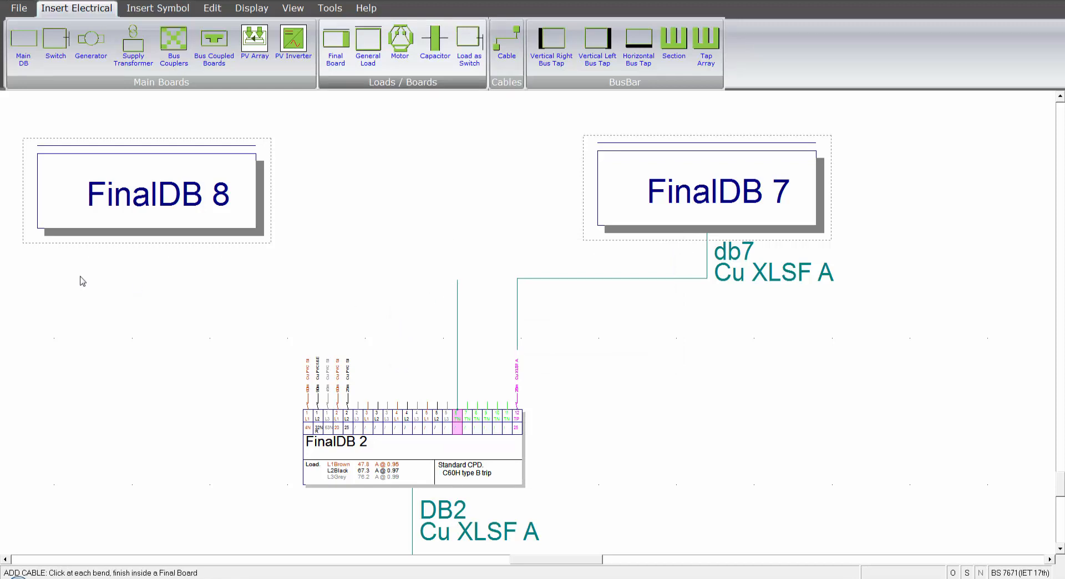
click(140, 279)
click(143, 223)
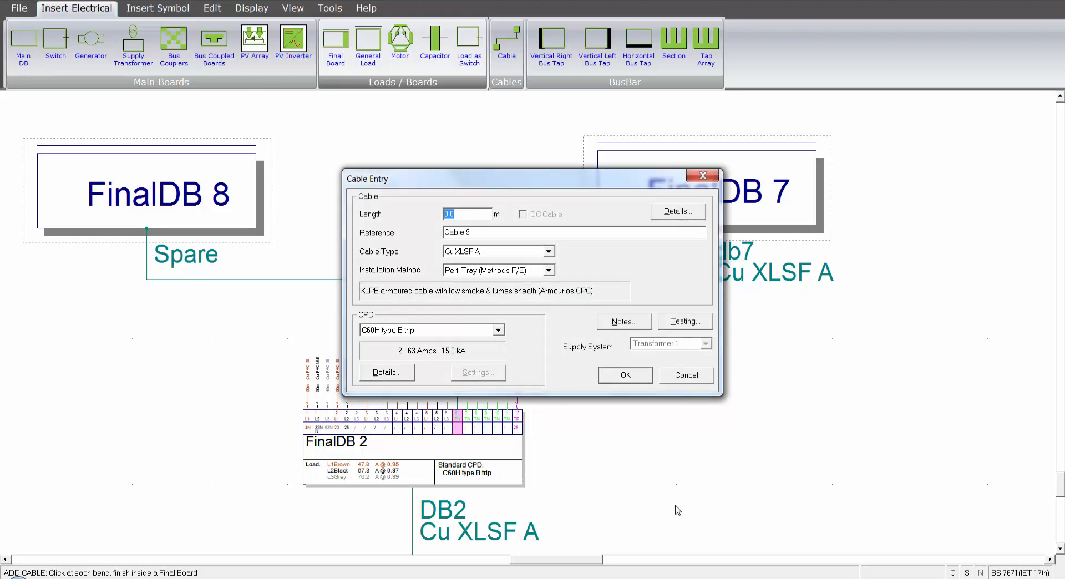
Enter the FinalDB 8 cable's length, set its reference to db8, and calculate the network.
click(484, 231)
text(db8)
click(625, 376)
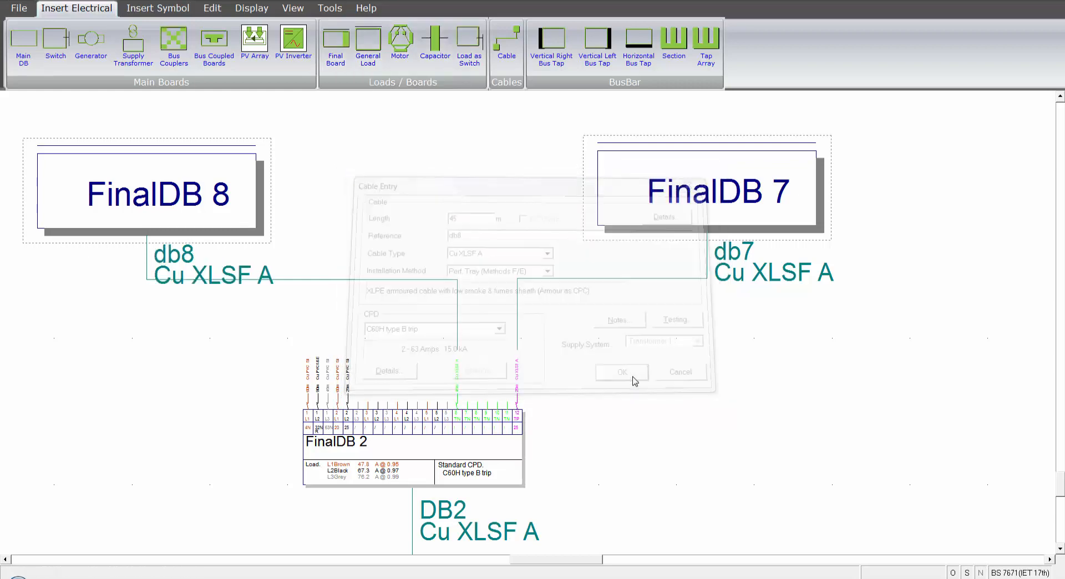
click(251, 10)
click(165, 39)
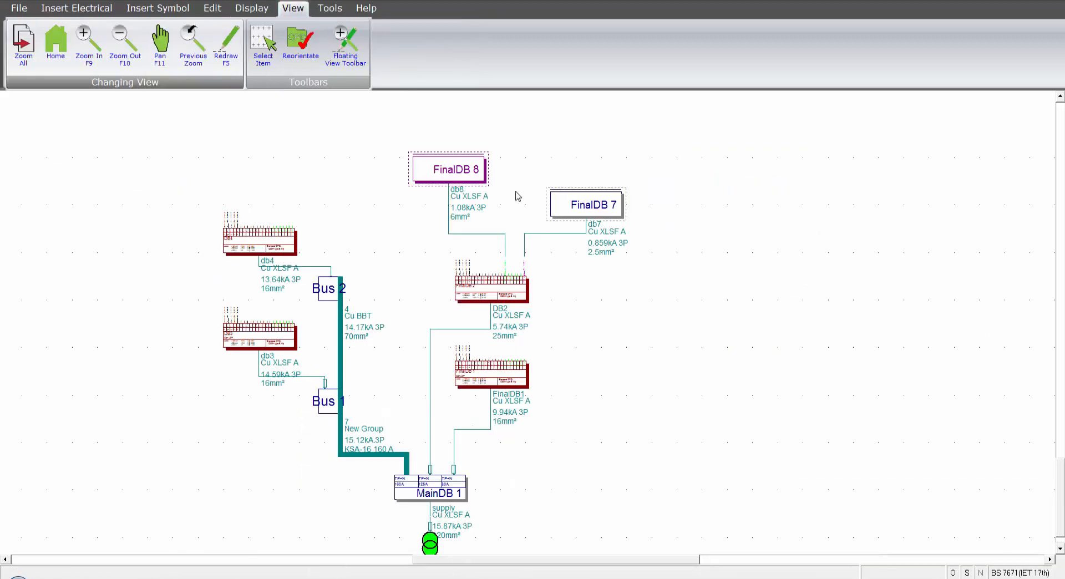
Move FinalDB 8 directly above FinalDB 7 and reposition the horizontal sections of cables db8 and db7 below their boards.
drag(449, 171, 548, 143)
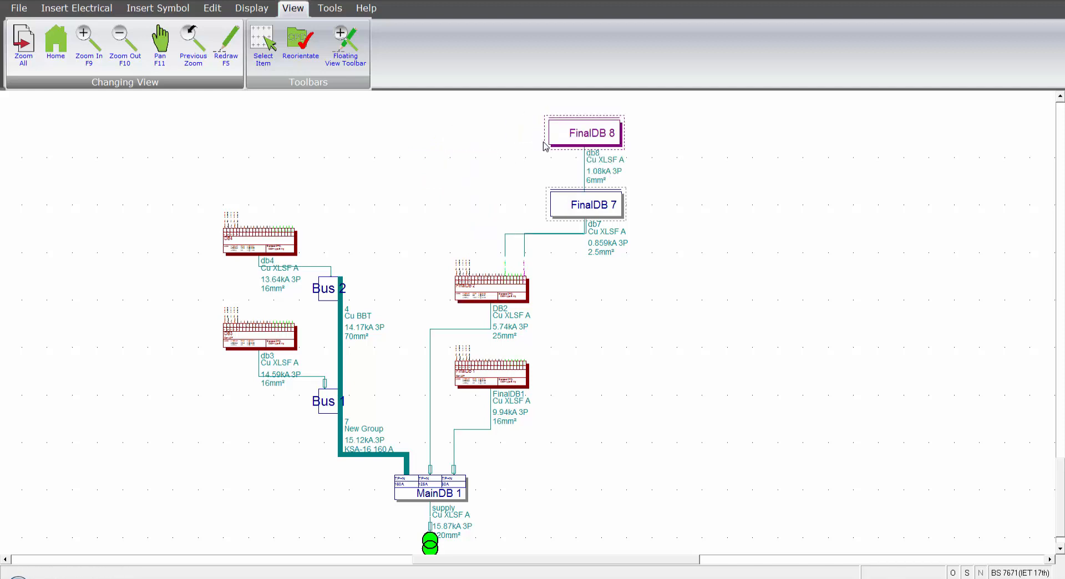
click(517, 238)
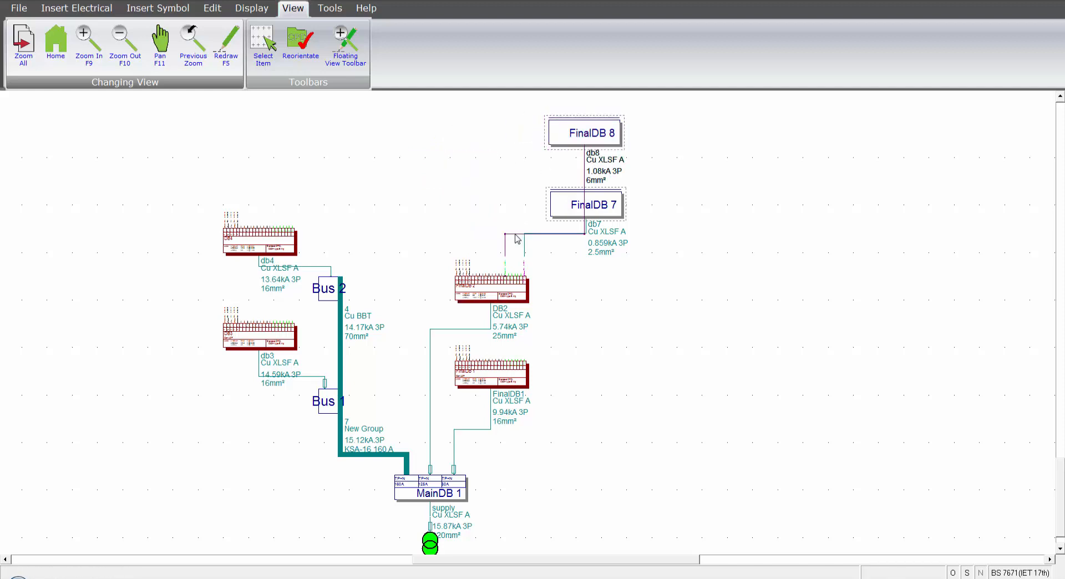
click(517, 239)
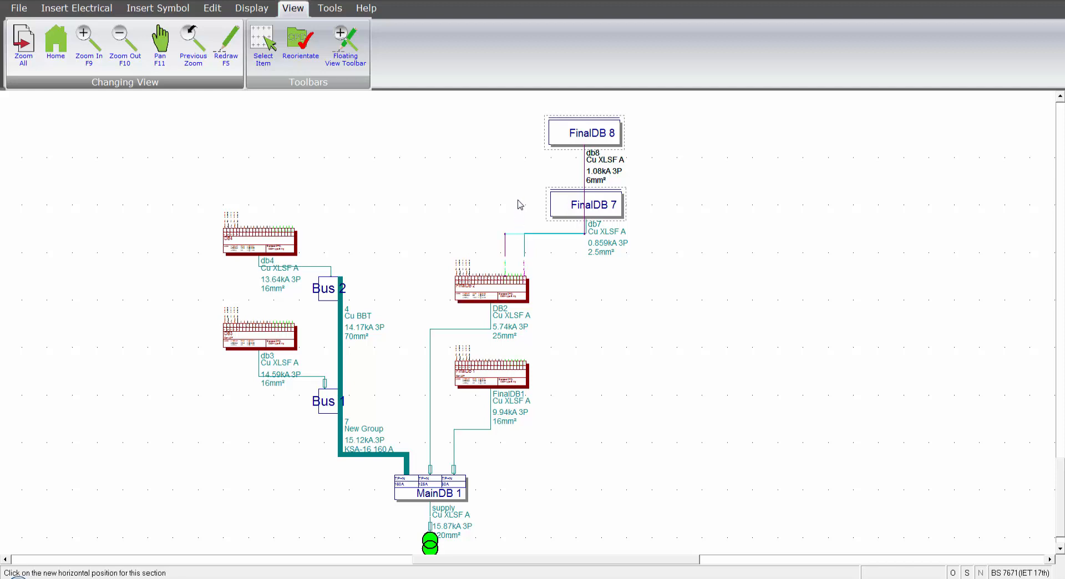
click(525, 164)
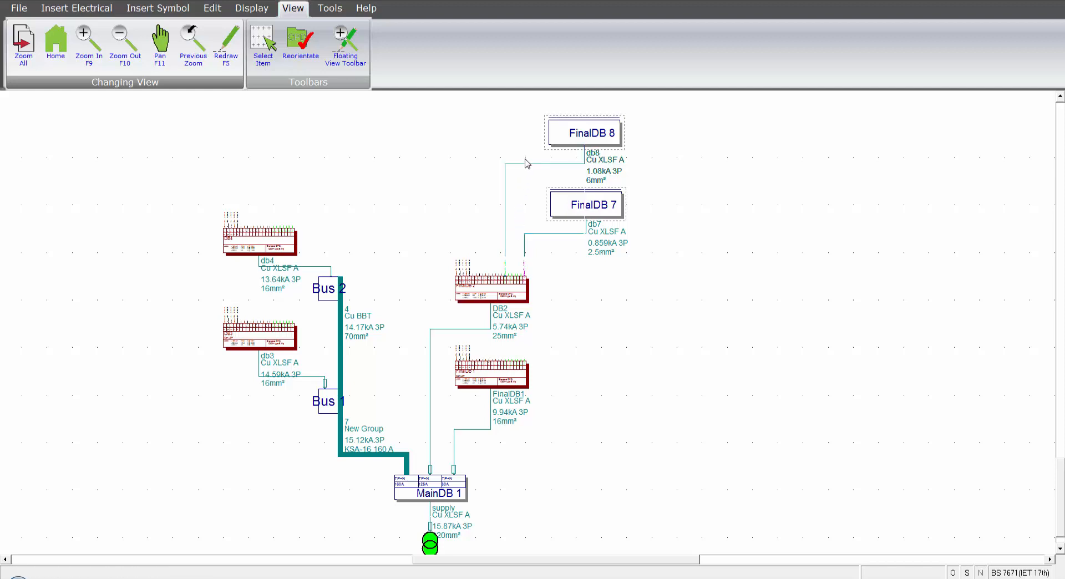
click(541, 164)
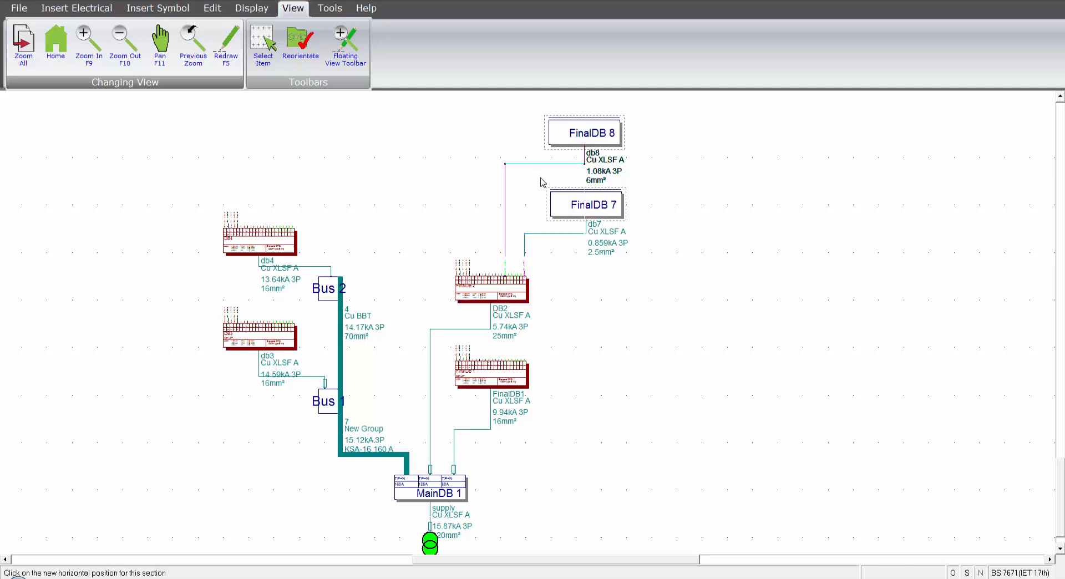
click(539, 177)
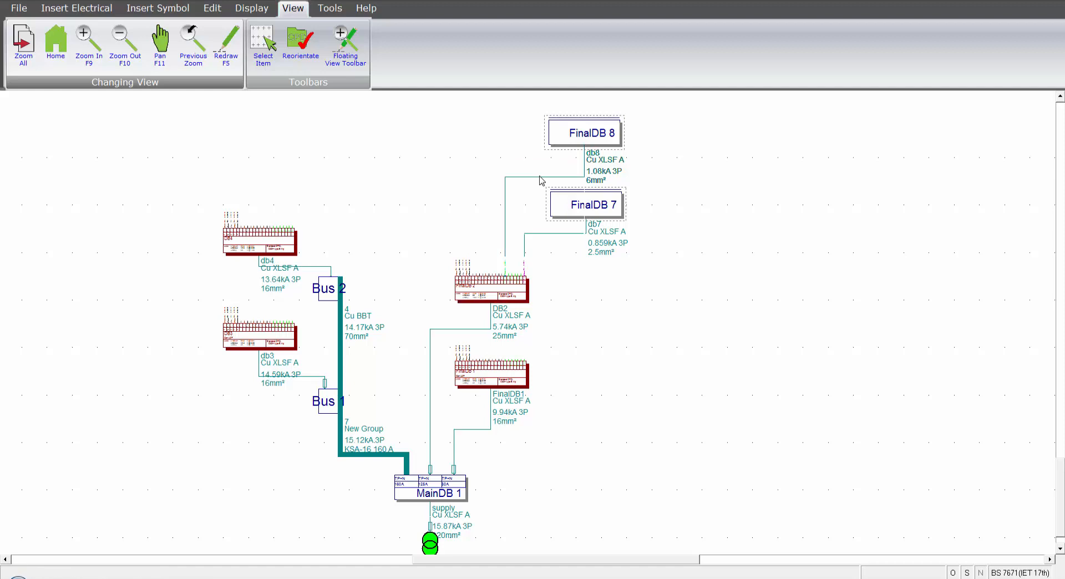
click(557, 234)
click(556, 232)
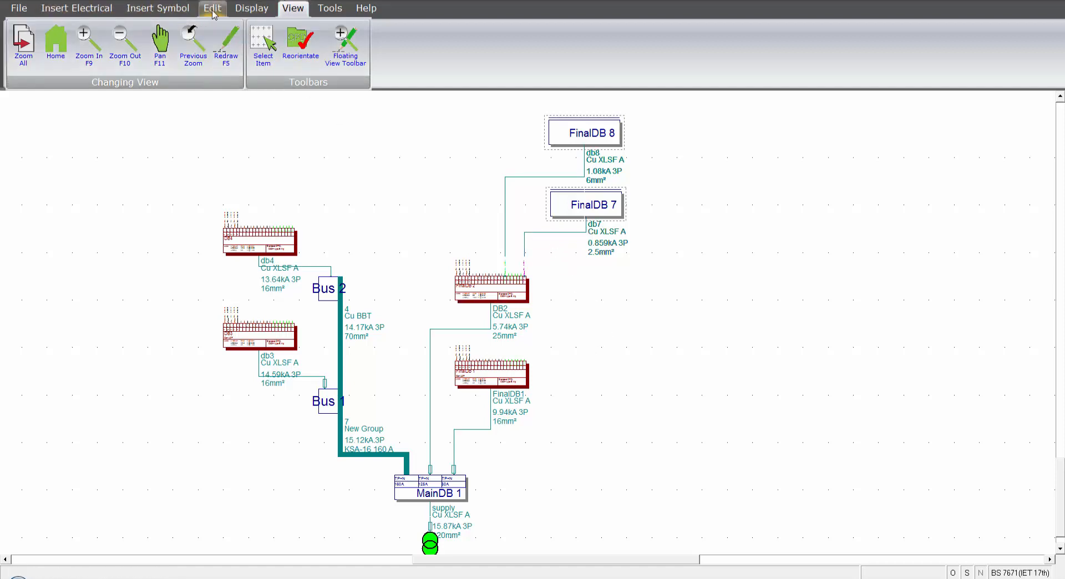
Place another final board above and to the left of FinalDB 2, level with FinalDB 8.
click(89, 41)
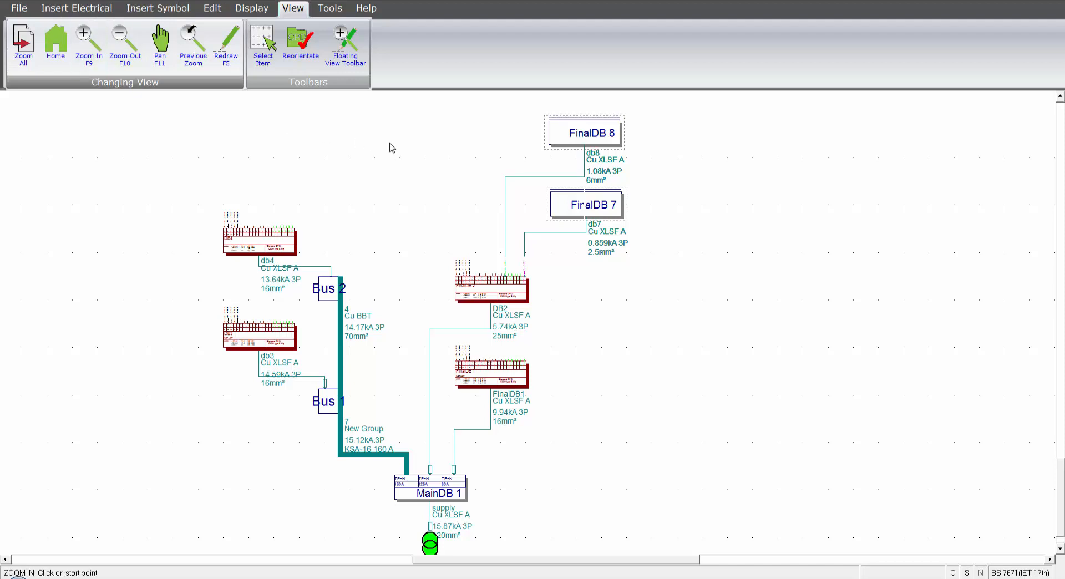
click(385, 106)
click(652, 300)
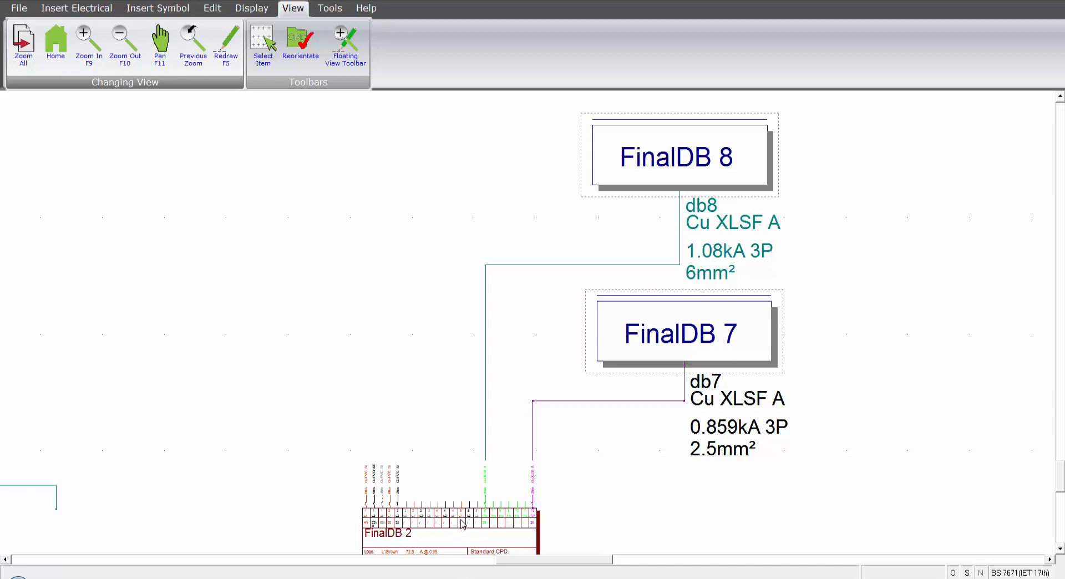
click(64, 10)
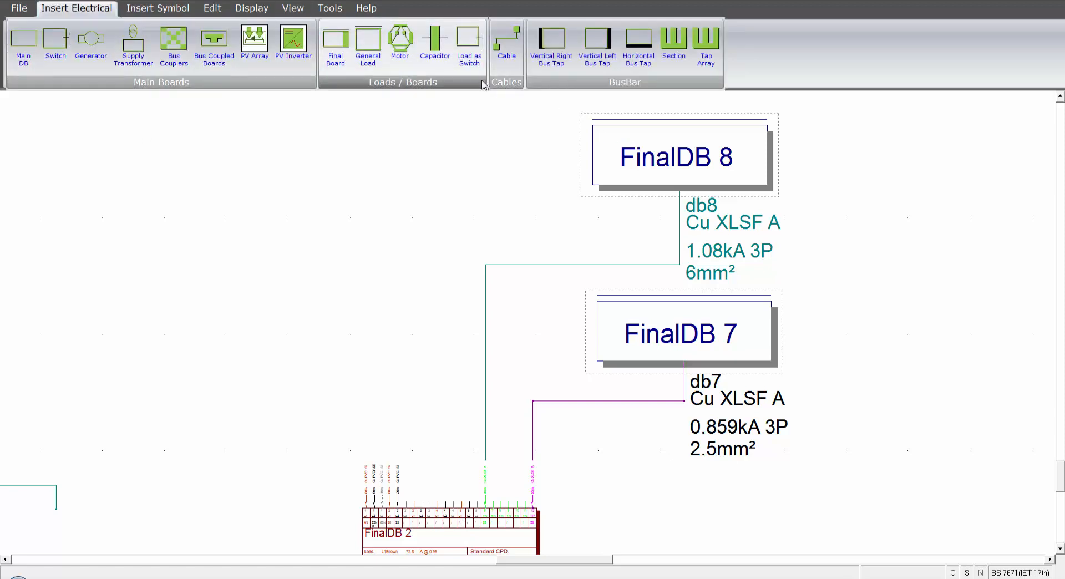
click(336, 47)
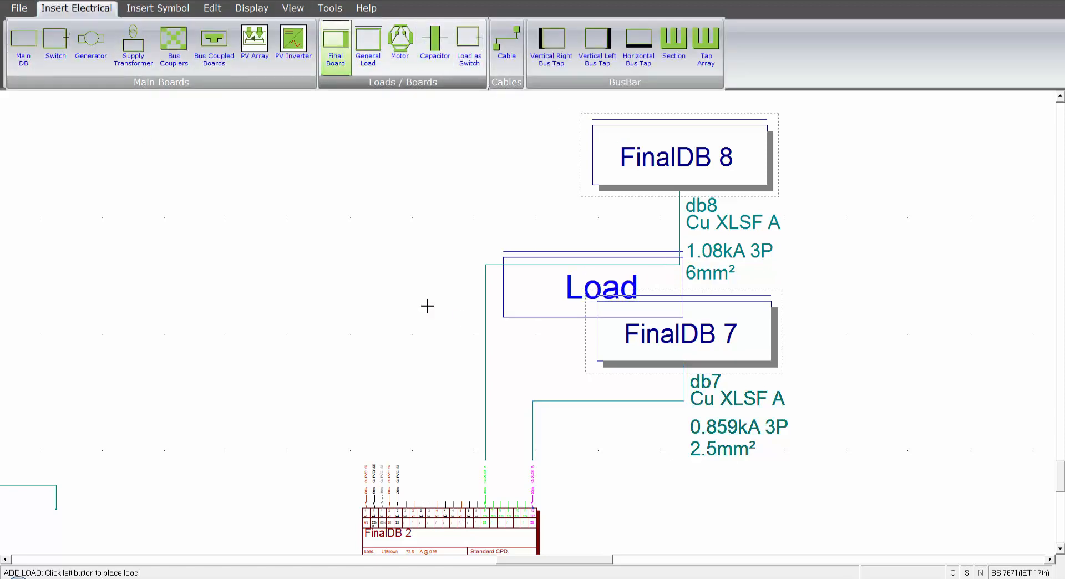
click(195, 188)
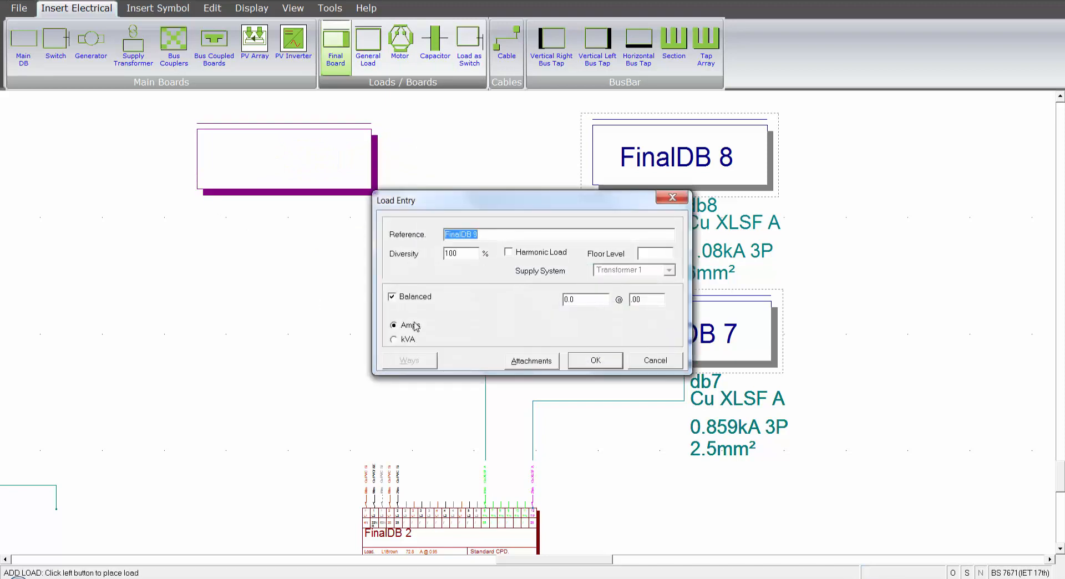
Make the new board's load unbalanced, with 15 A at 0.95 power factor on phase L1 Brown only.
click(392, 298)
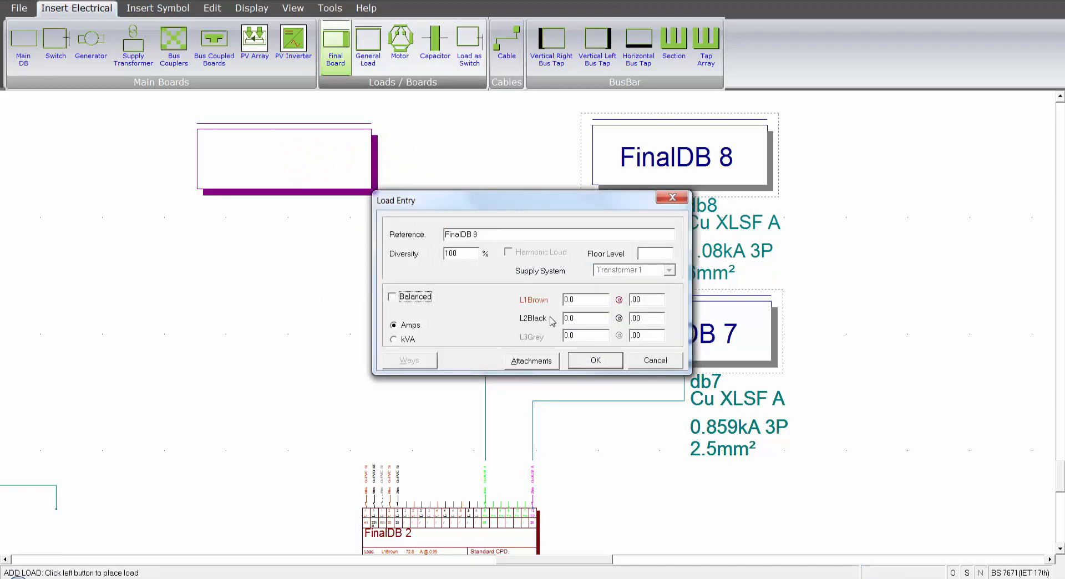
click(585, 300)
text(15)
click(599, 361)
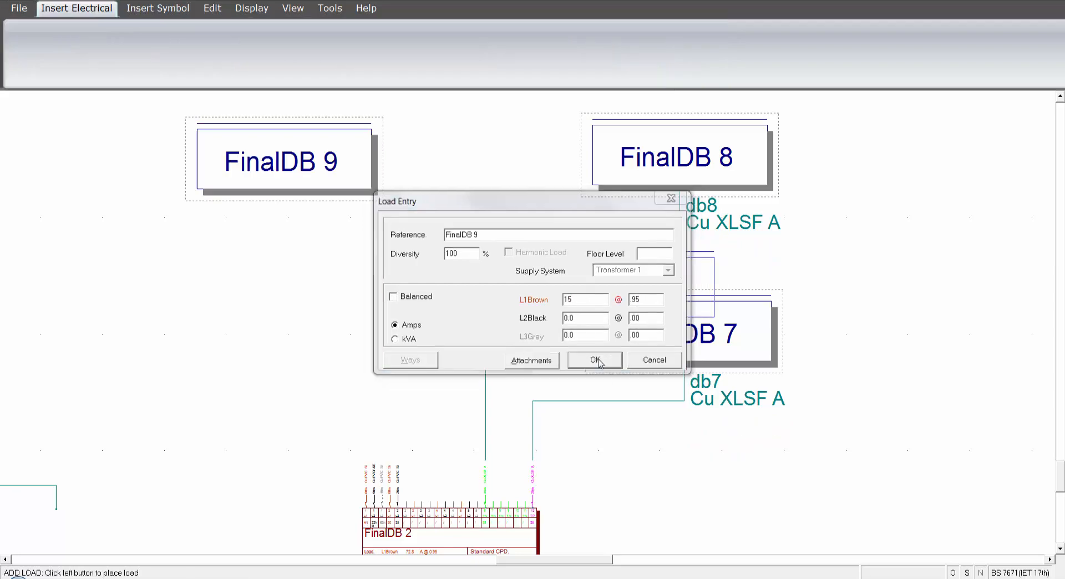
key(Escape)
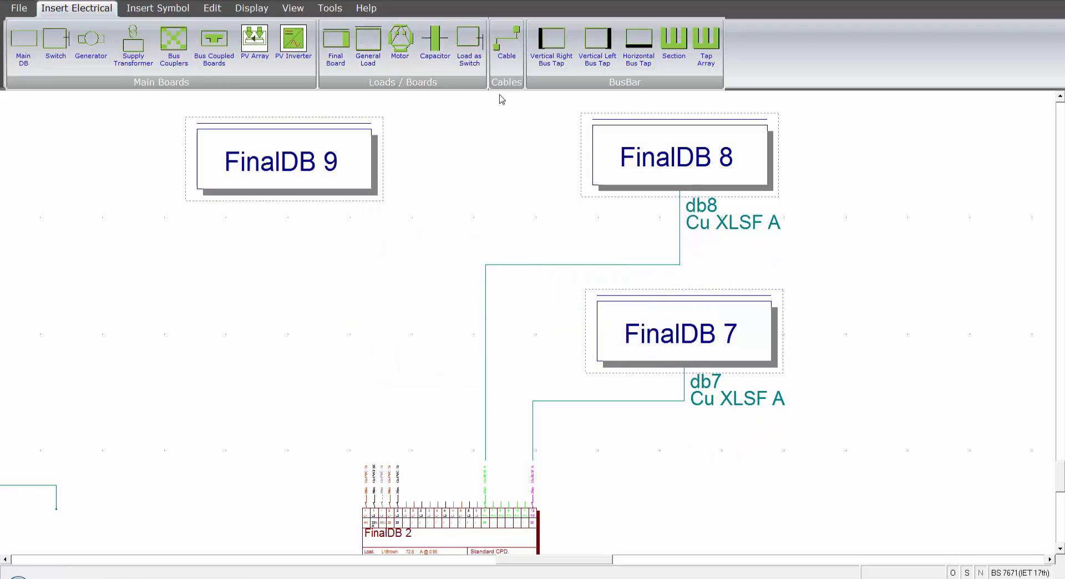
Route a cable from single-phase way 5 (L1) of FinalDB 2 to the FinalDB 9 board.
click(506, 49)
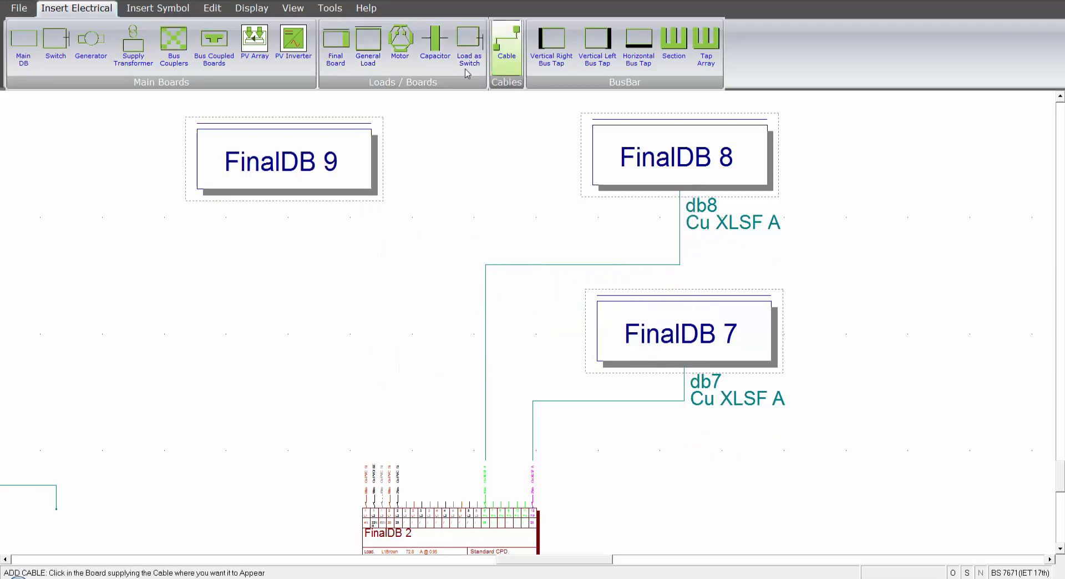
click(459, 521)
click(581, 339)
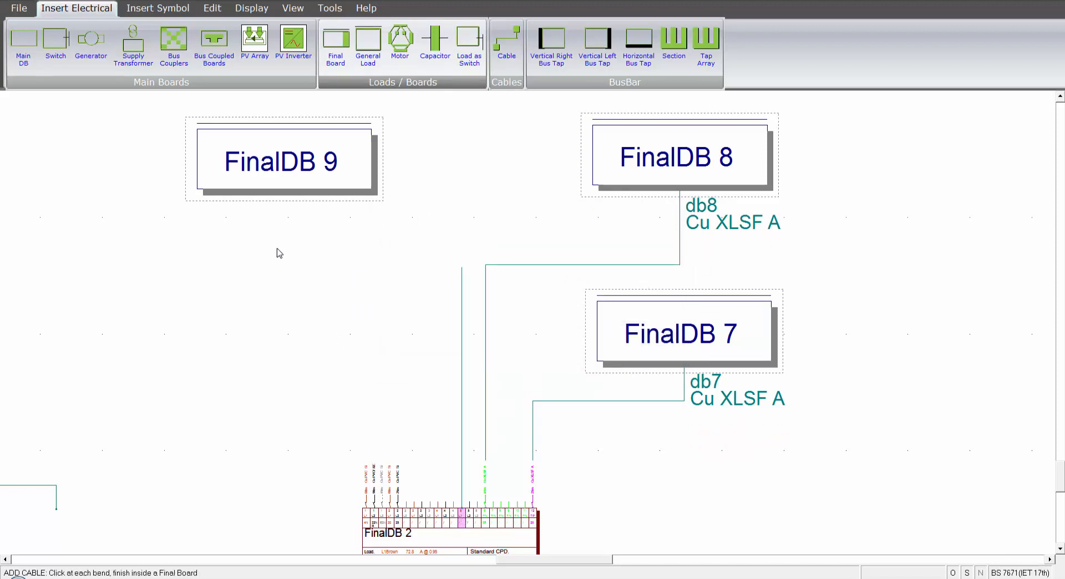
click(283, 265)
click(281, 177)
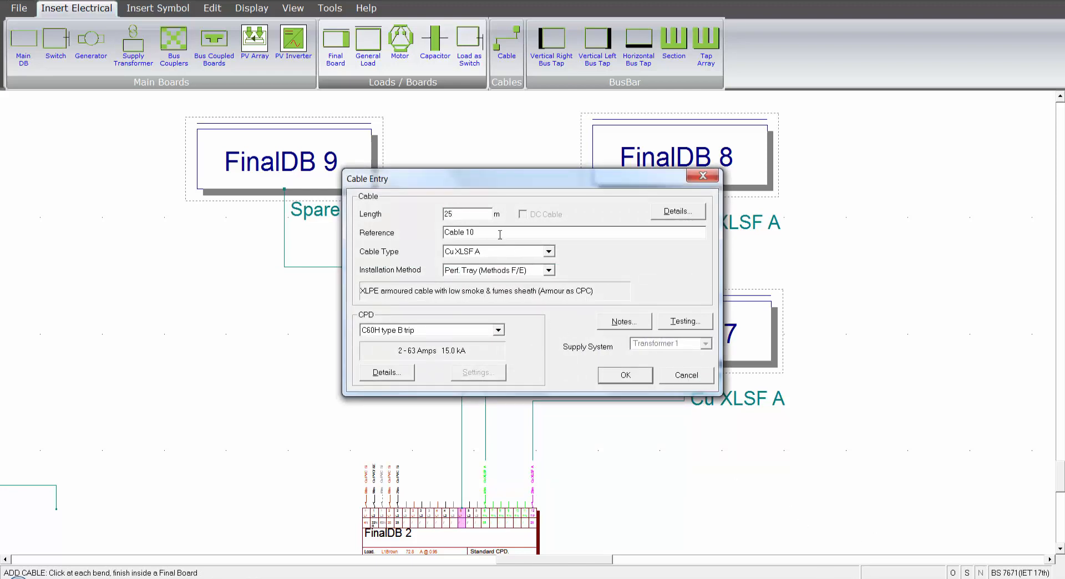
Set the FinalDB 9 cable's length to 25 m and its reference to db9.
key(Tab)
text(db)
click(613, 381)
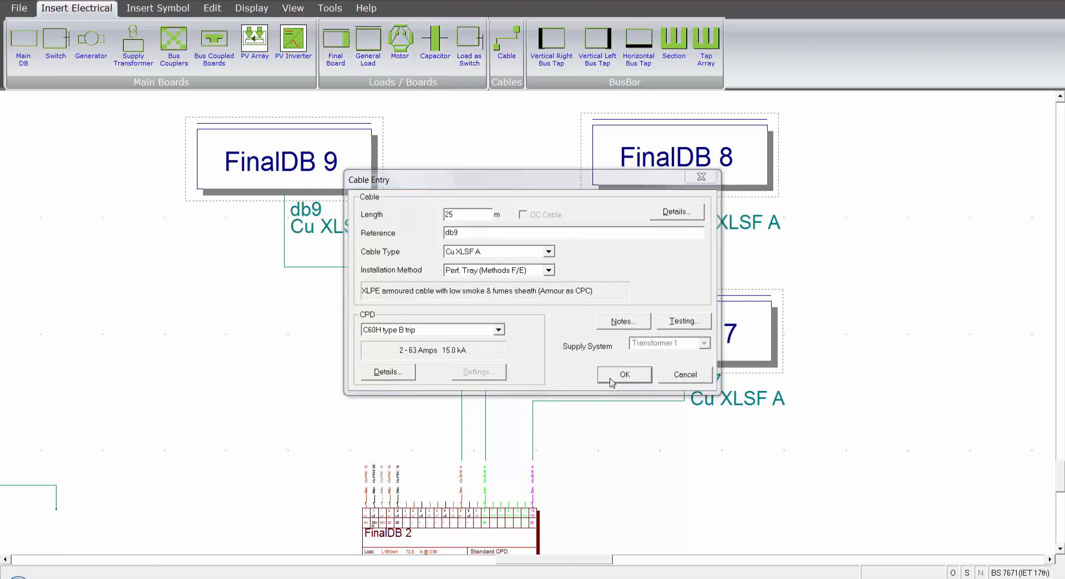